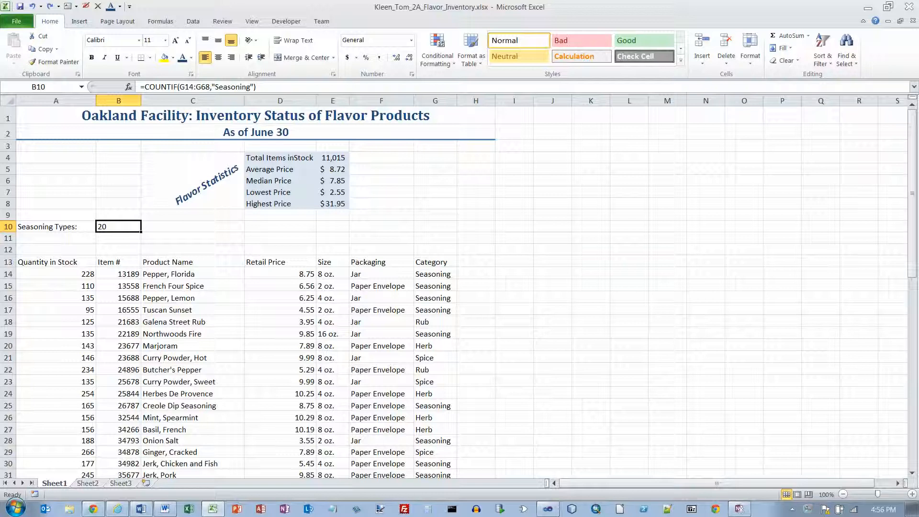
Enter the column heading 'Stock Level' in cell H13.
left_click(476, 262)
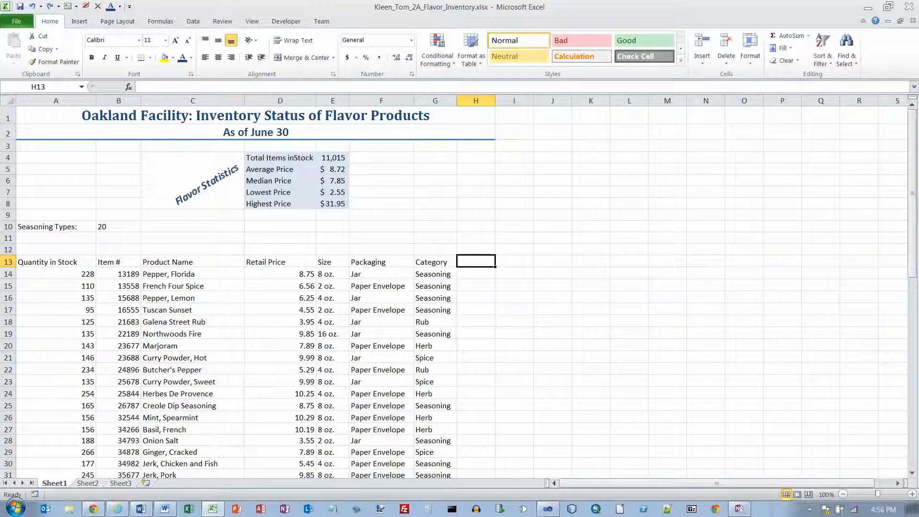
type("Stock Level")
key("Return")
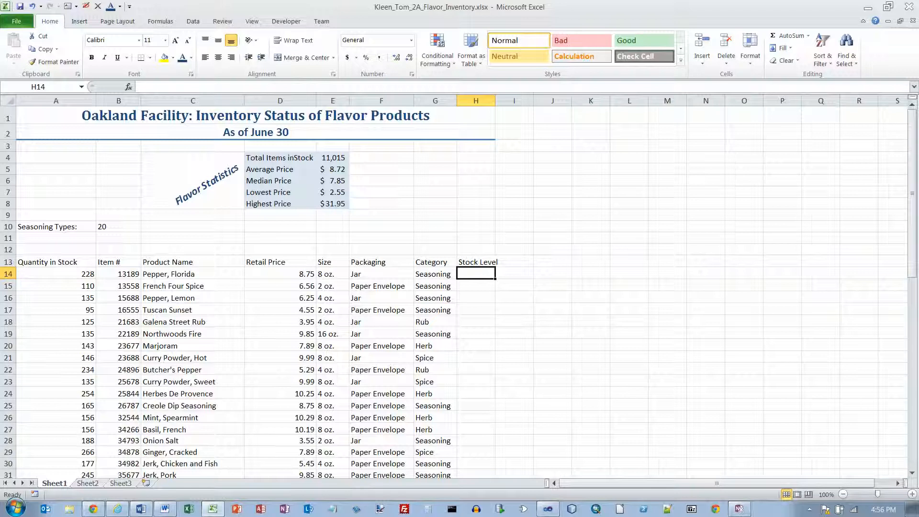
left_click(161, 21)
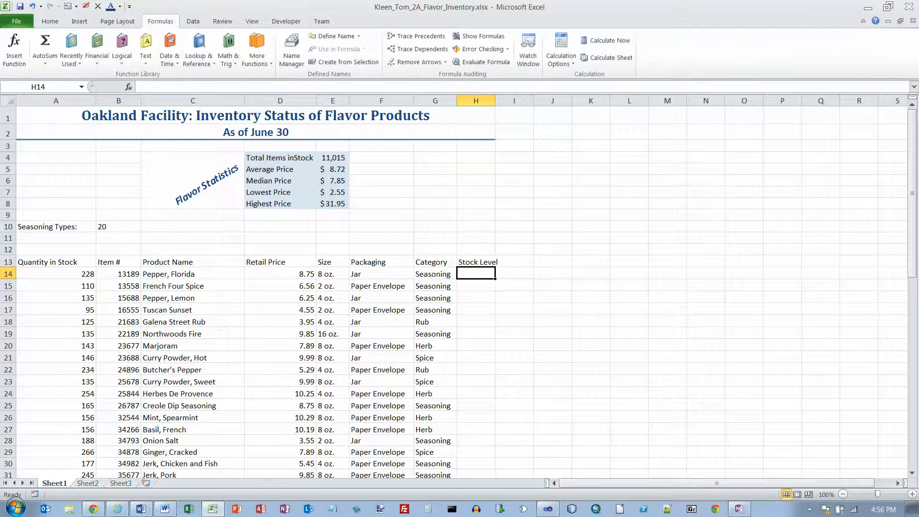
Start an empty IF function in H14 and move its arguments dialog to the right.
left_click(122, 53)
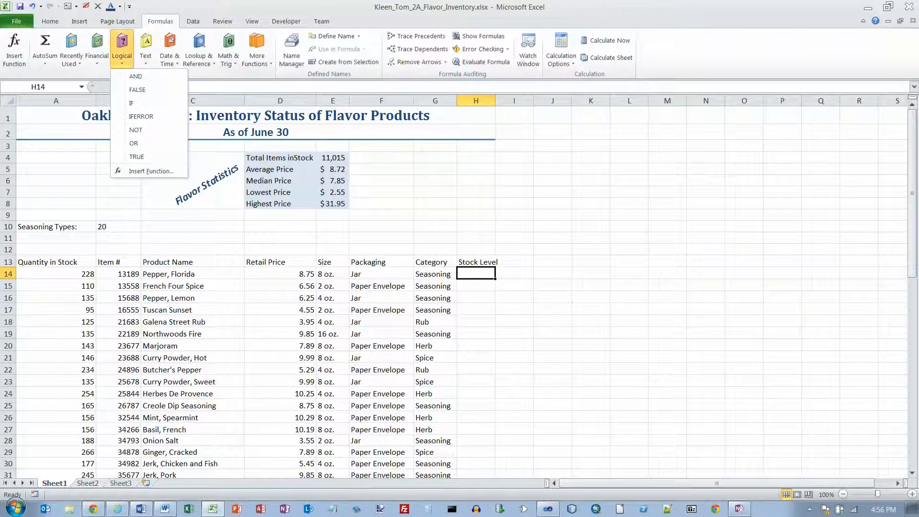
left_click(132, 103)
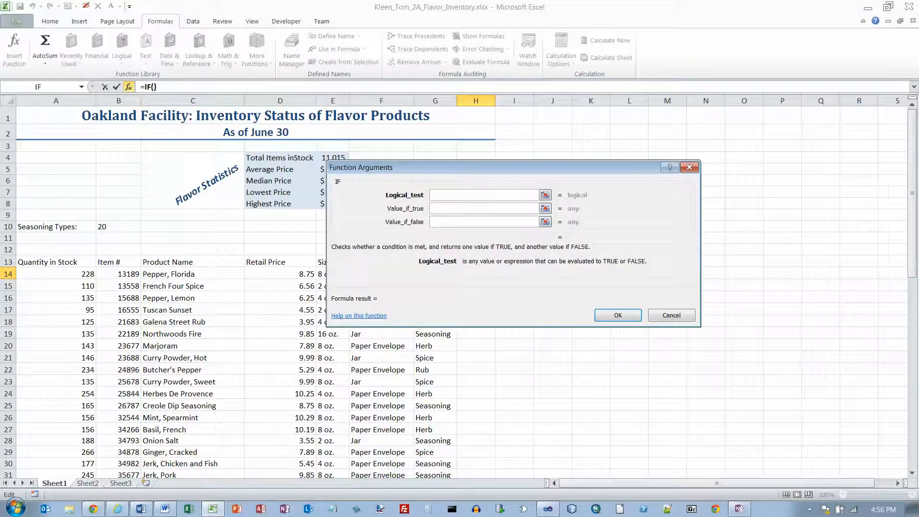
left_click_drag(450, 168, 635, 175)
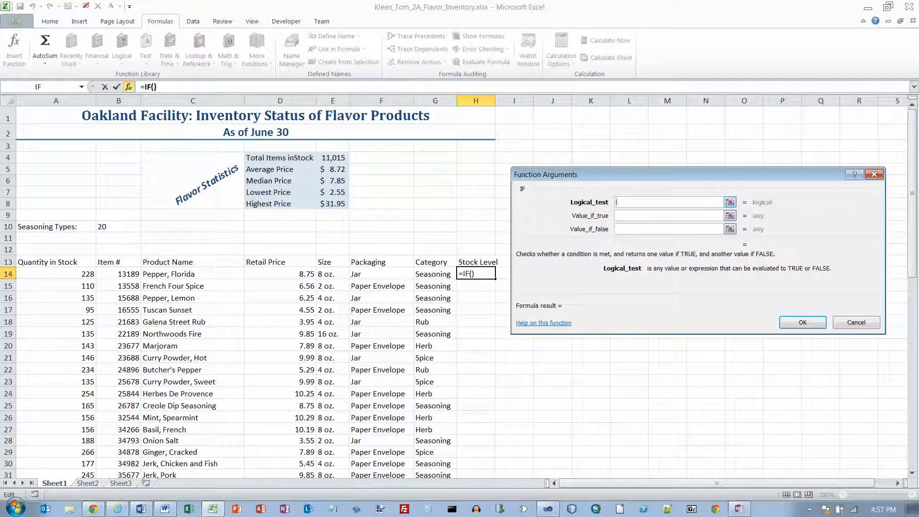
Fill in the IF arguments so H14 holds =IF(A14<125,"Order","OK").
left_click(56, 274)
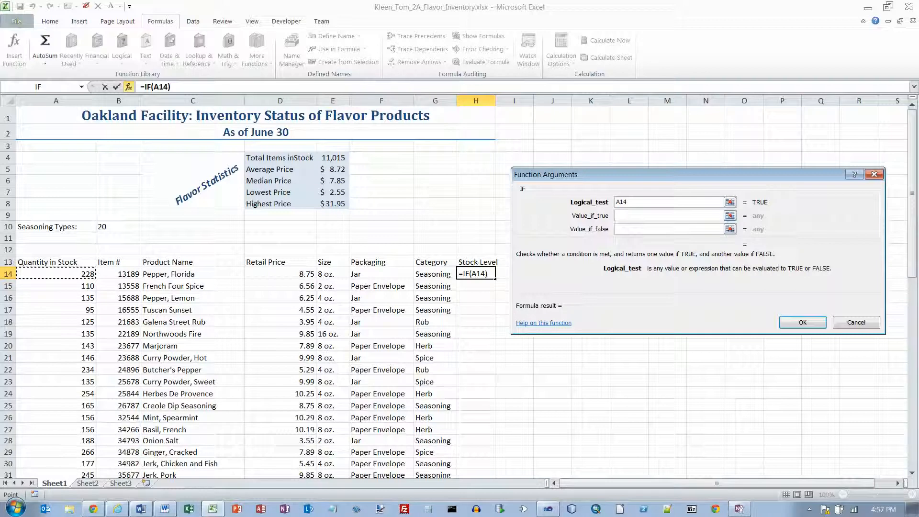
type("<125")
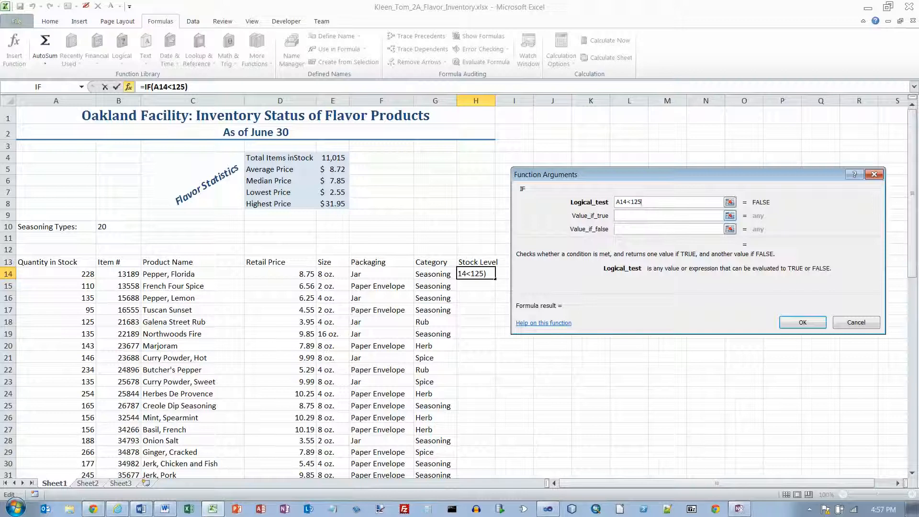
key("Tab")
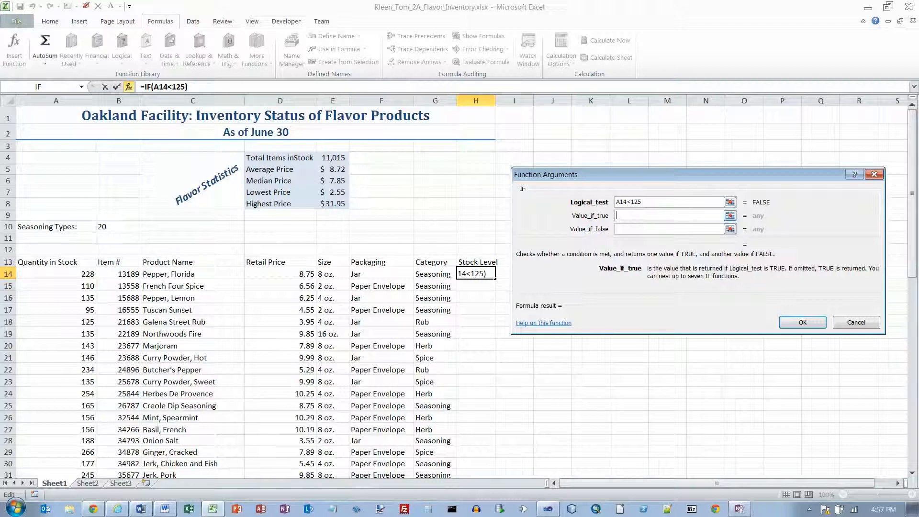
type("Order")
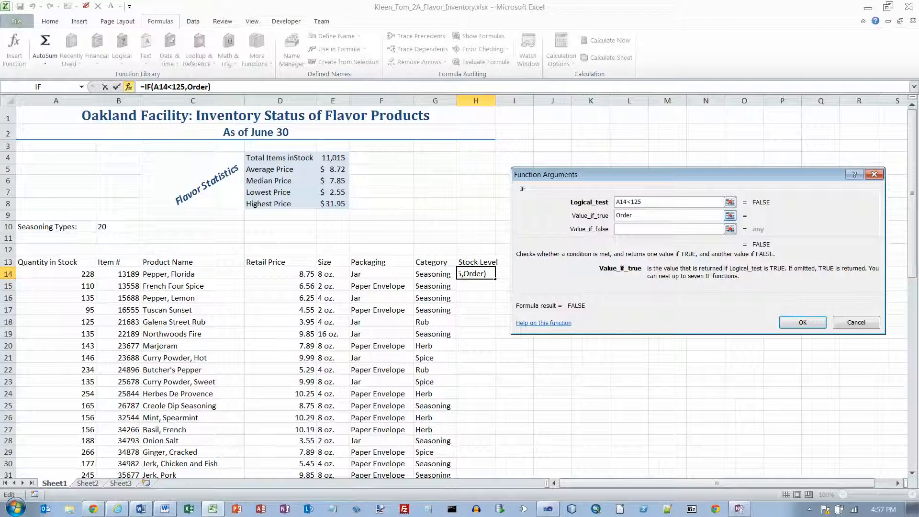
key("Tab")
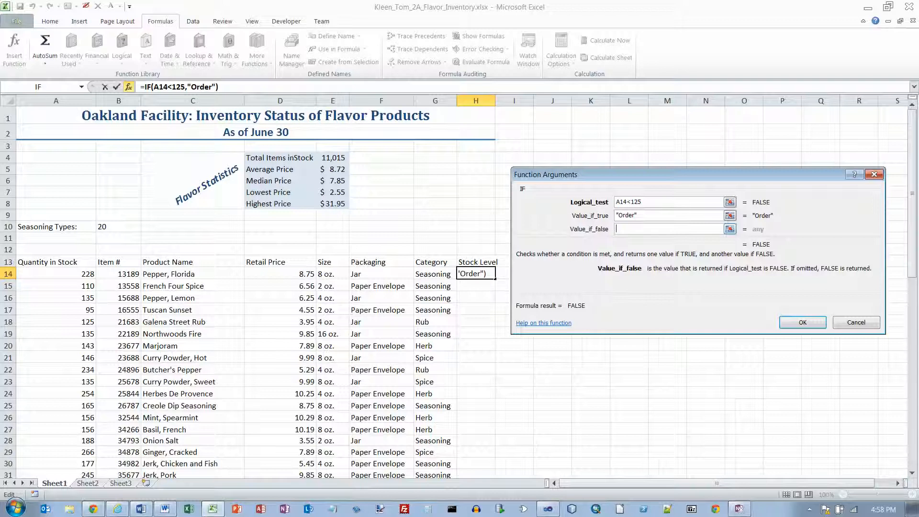
type("OK")
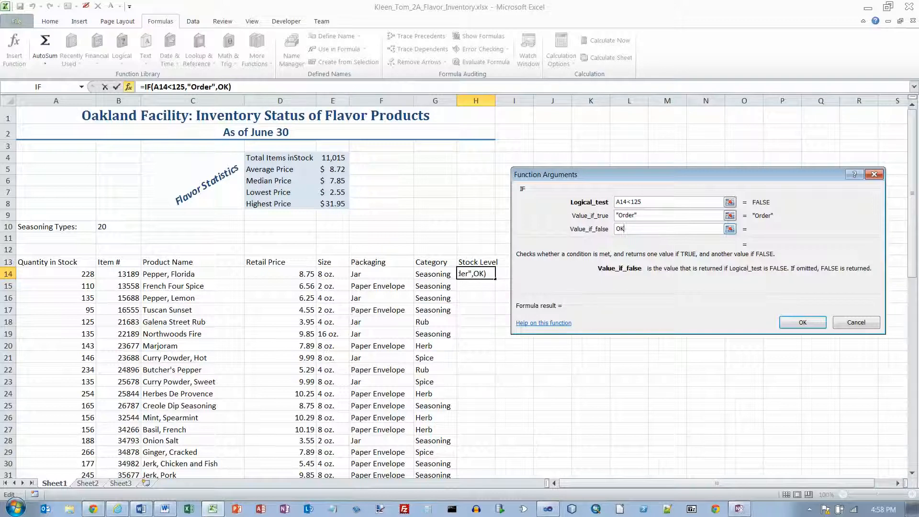
key("Tab")
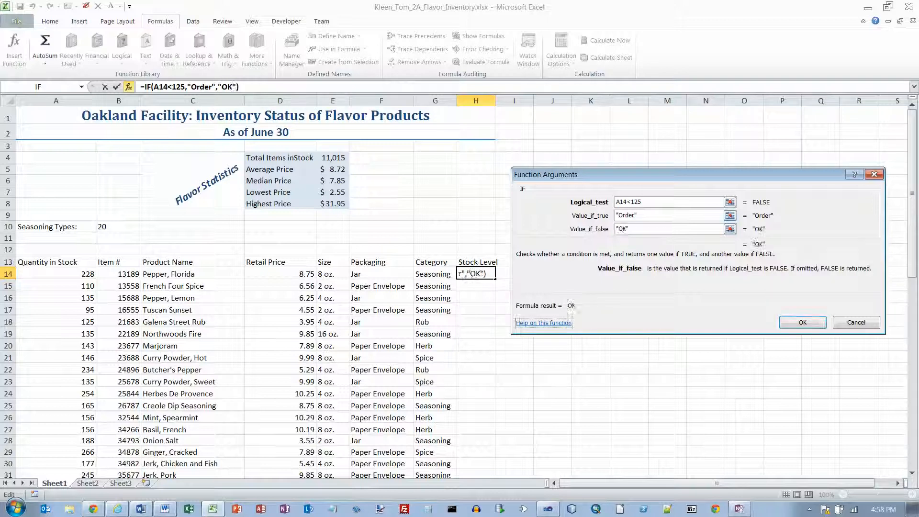
key("Tab")
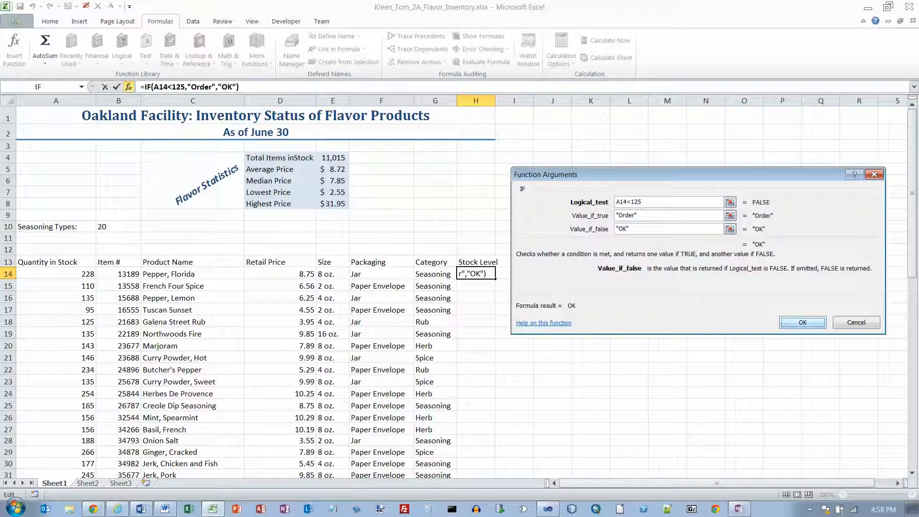
key("Return")
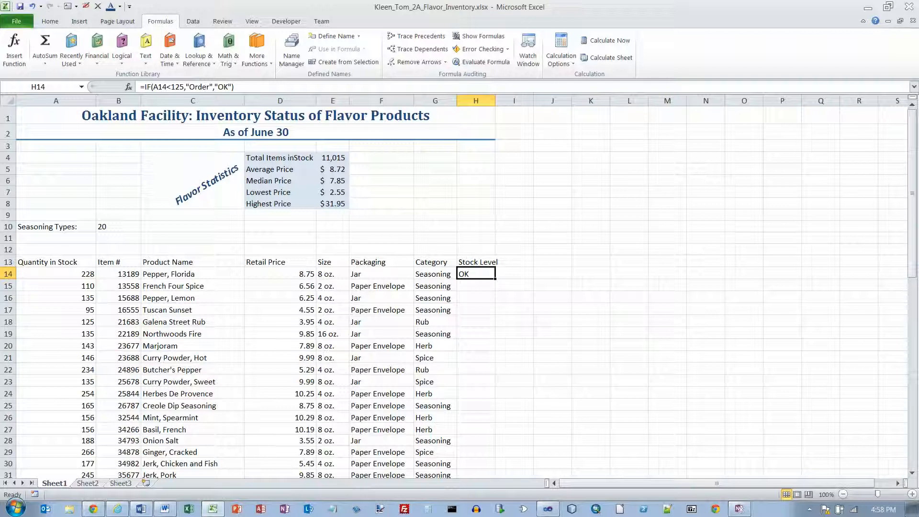
Copy the IF formula down to H68 and reselect the Stock Level results H14:H68.
left_click_drag(495, 279, 477, 461)
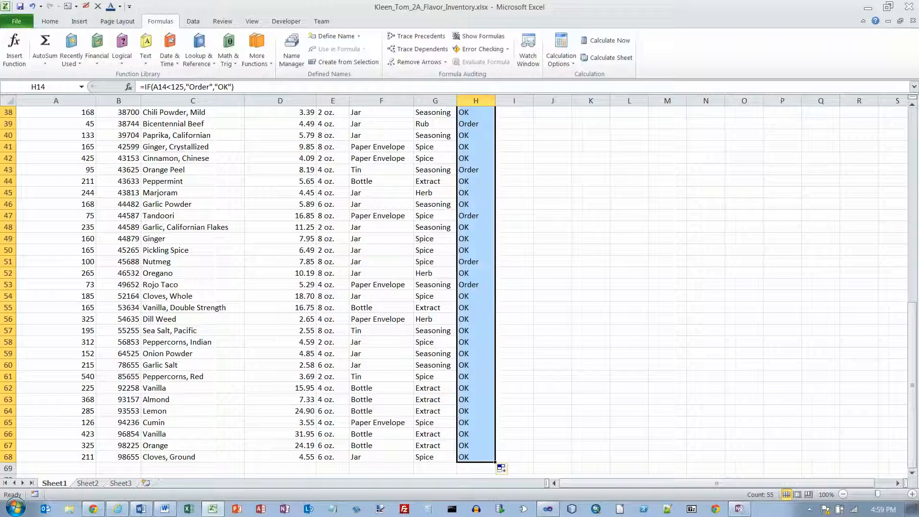
key("ctrl+Home")
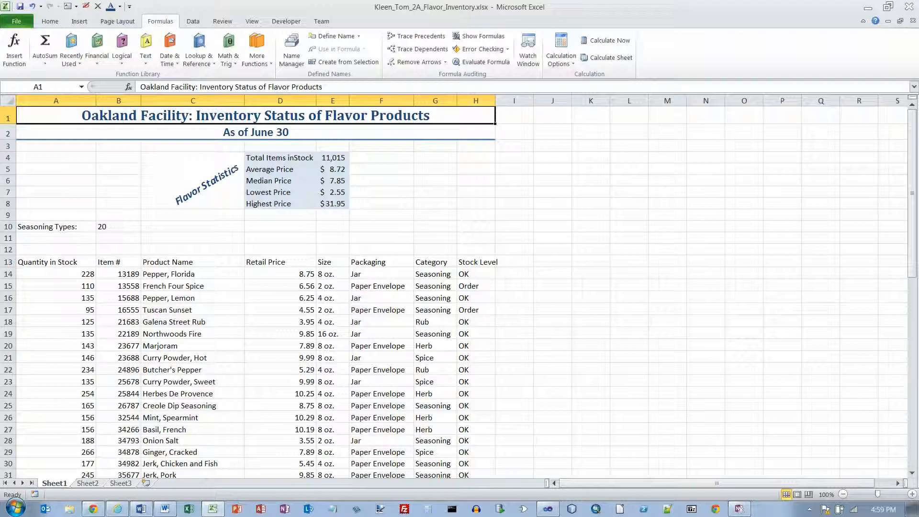
left_click(476, 274)
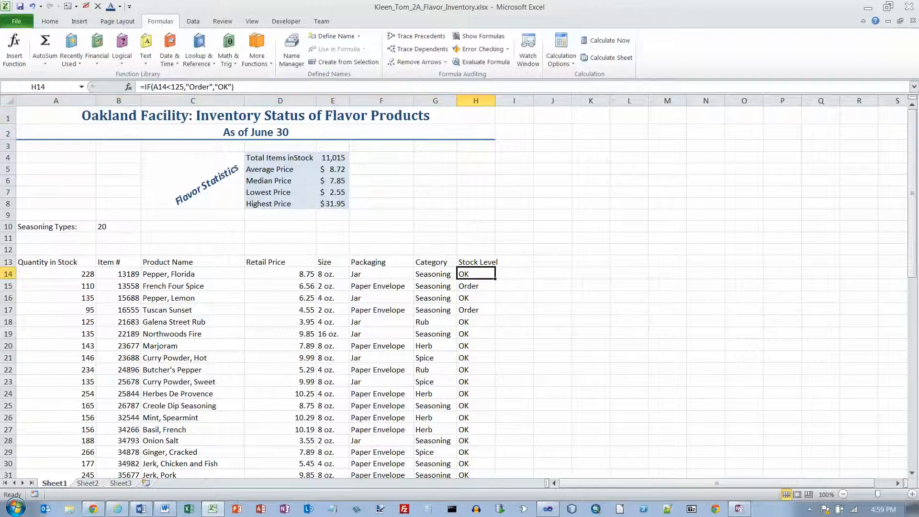
key("ctrl+shift+Down")
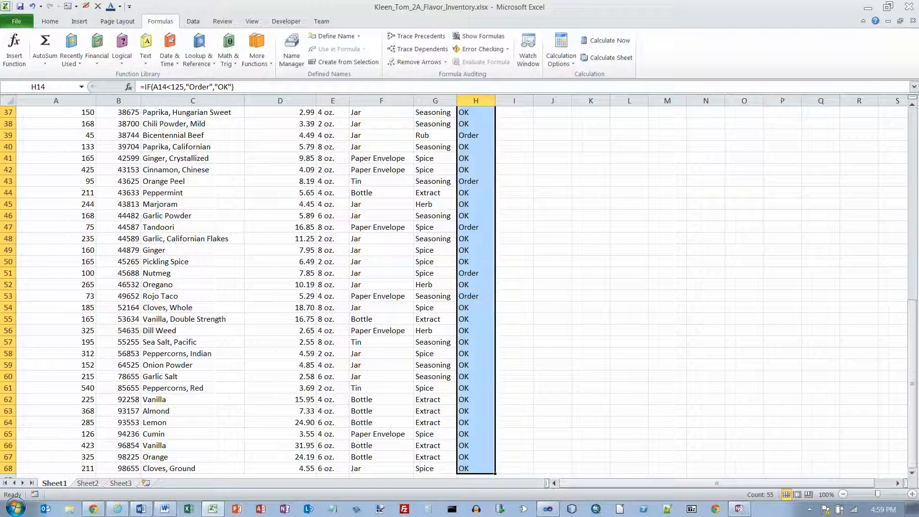
left_click_drag(913, 320, 912, 125)
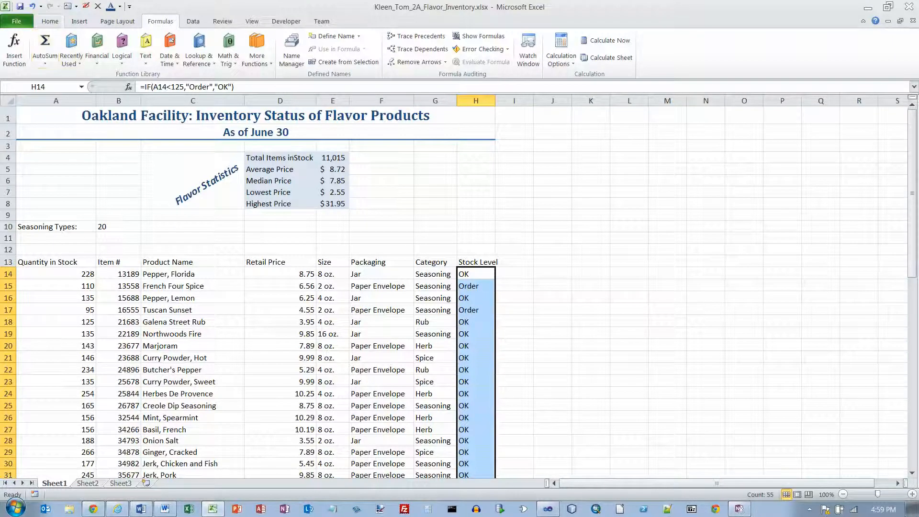
left_click(50, 21)
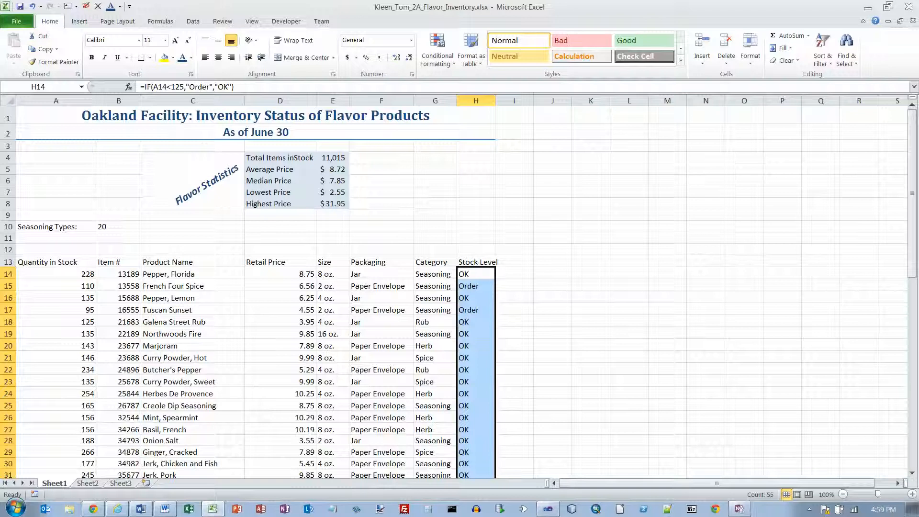
Add a Text that Contains 'Order' rule formatting matching cells bold italic red.
left_click(437, 50)
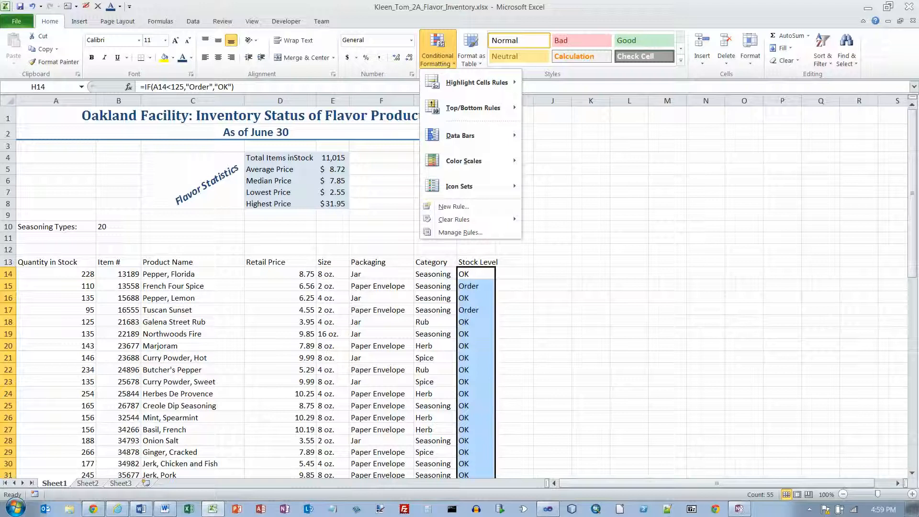
mouse_move(493, 83)
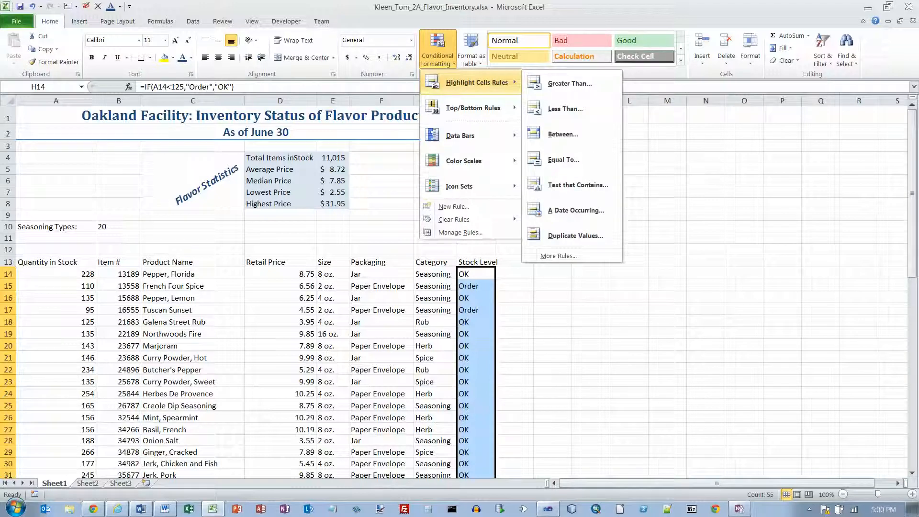
left_click(578, 185)
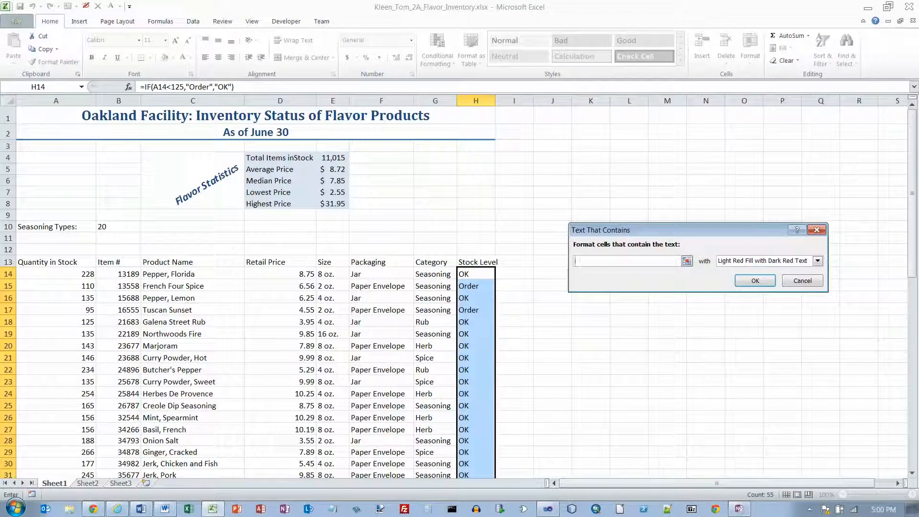
type("Order")
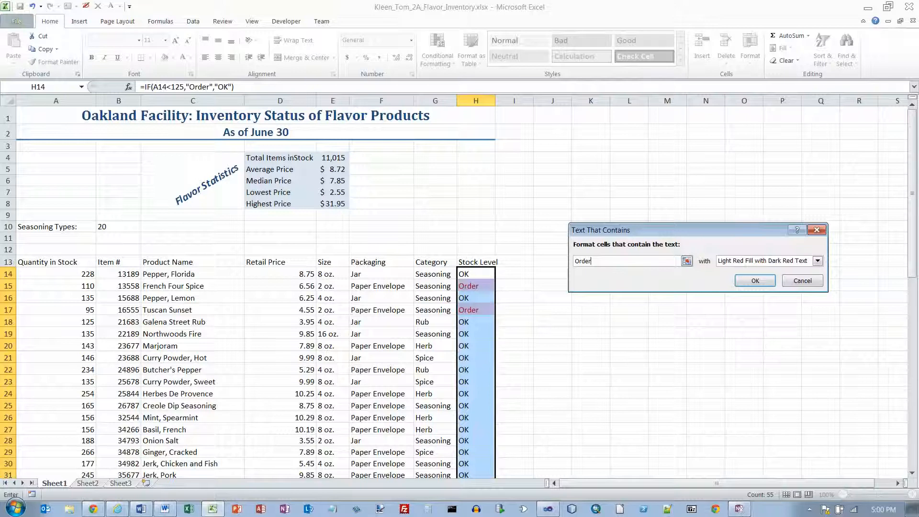
left_click(817, 261)
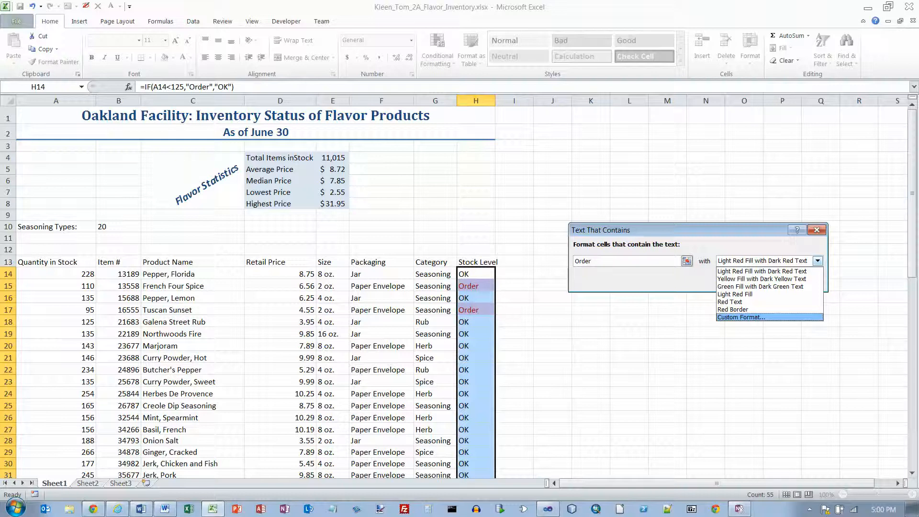
key("Return")
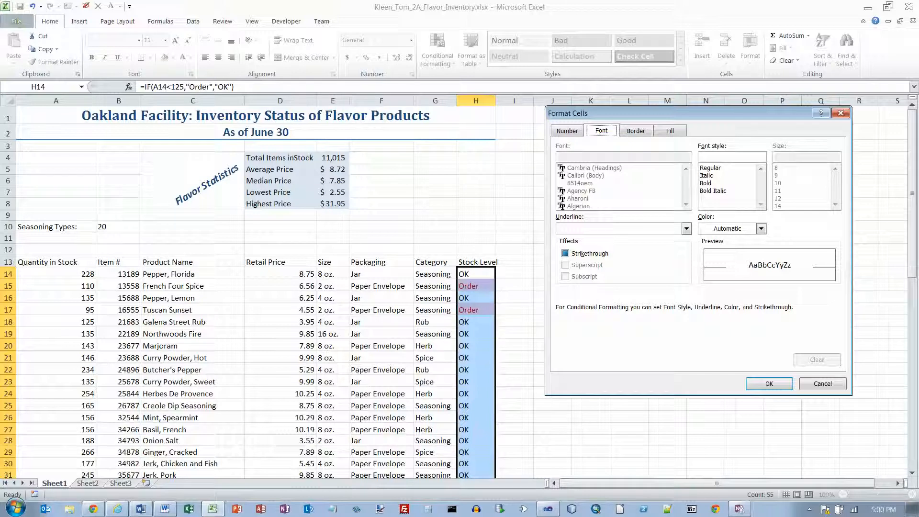
left_click(713, 191)
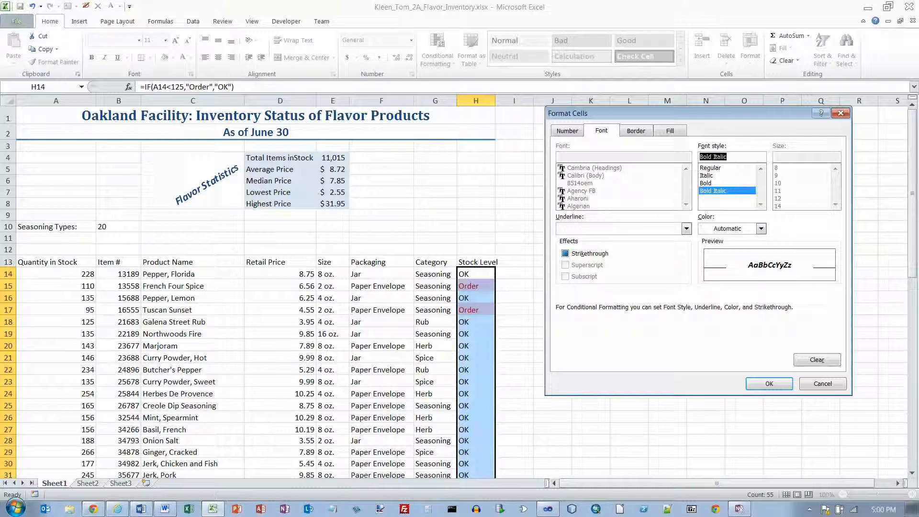
left_click(762, 229)
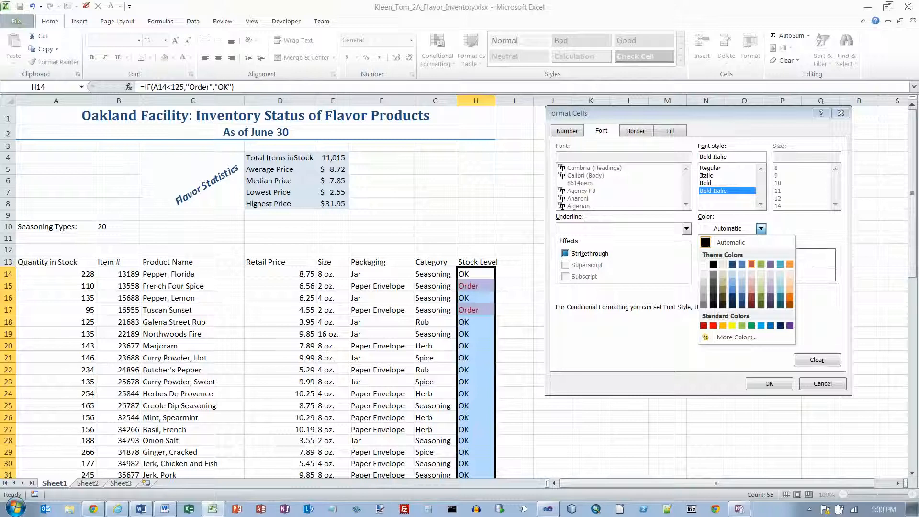
left_click(751, 264)
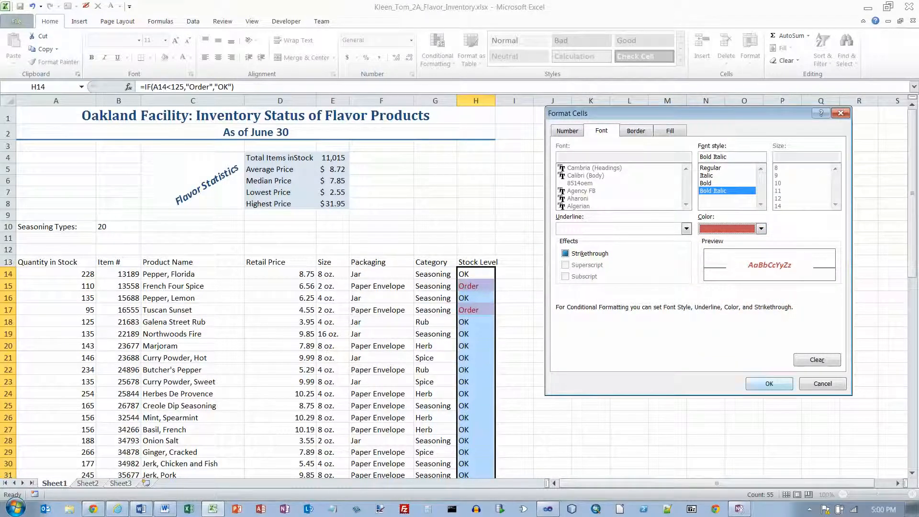
key("Return")
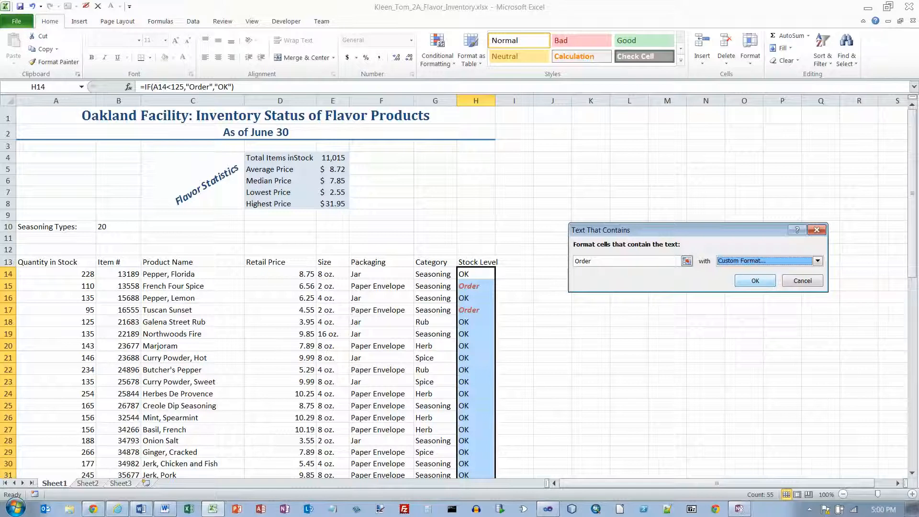
key("Return")
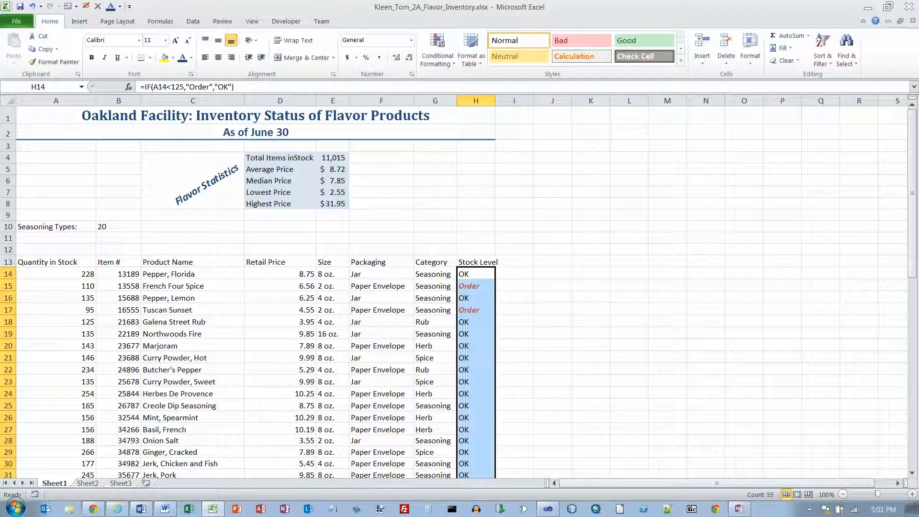
Give the Quantity in Stock values A14:A68 orange gradient data bars.
left_click(56, 273)
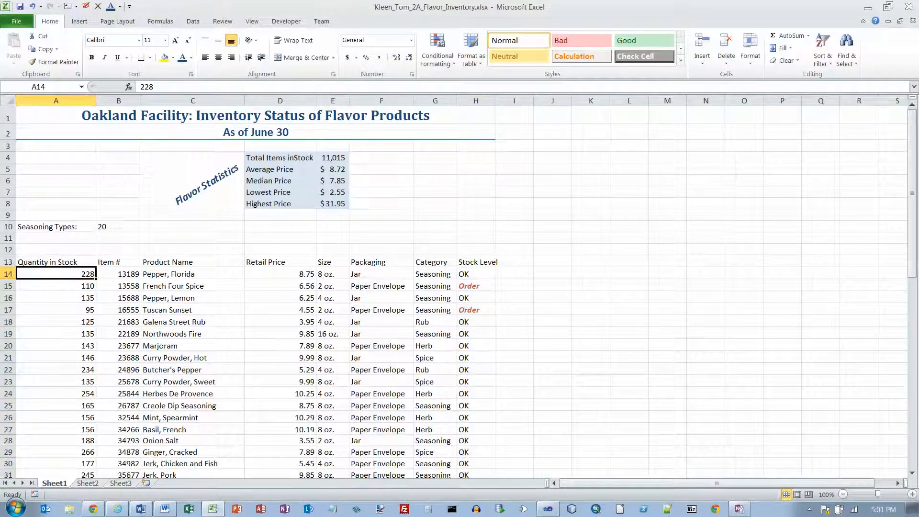
left_click_drag(57, 276, 96, 472)
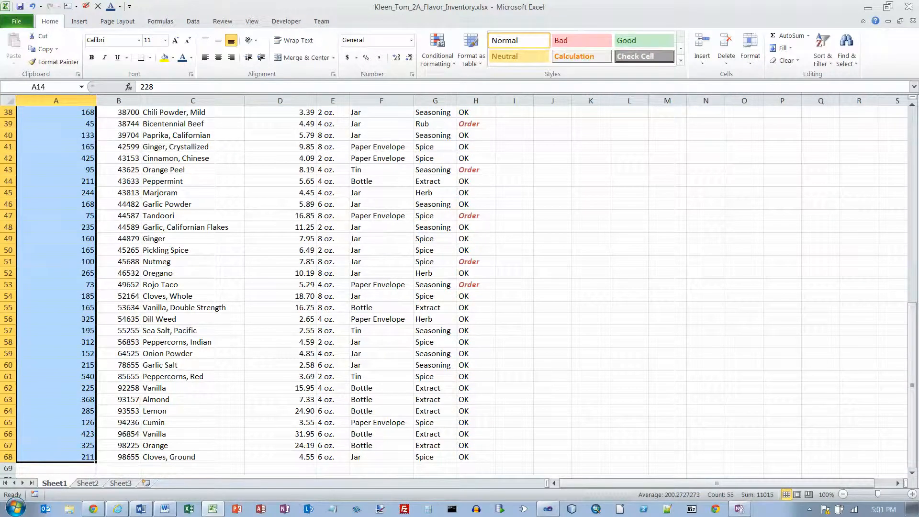
scroll(460, 287, "up", 12)
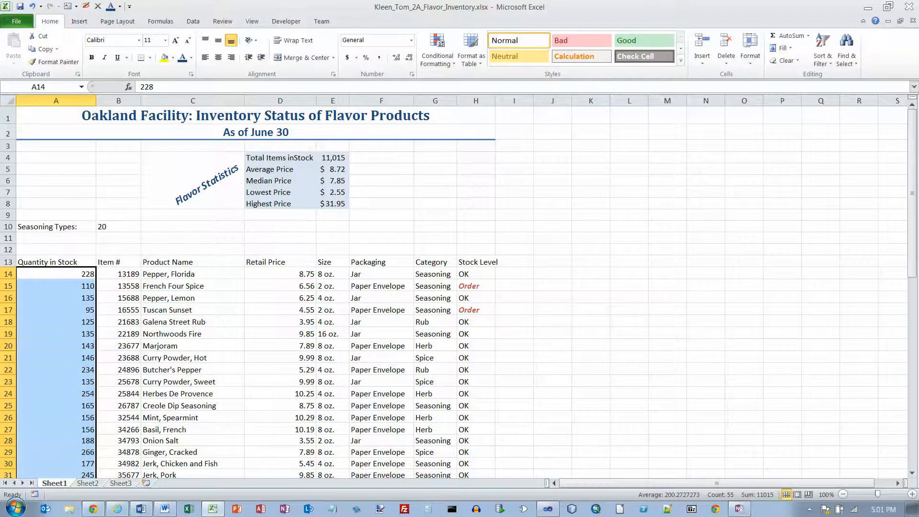
left_click(438, 50)
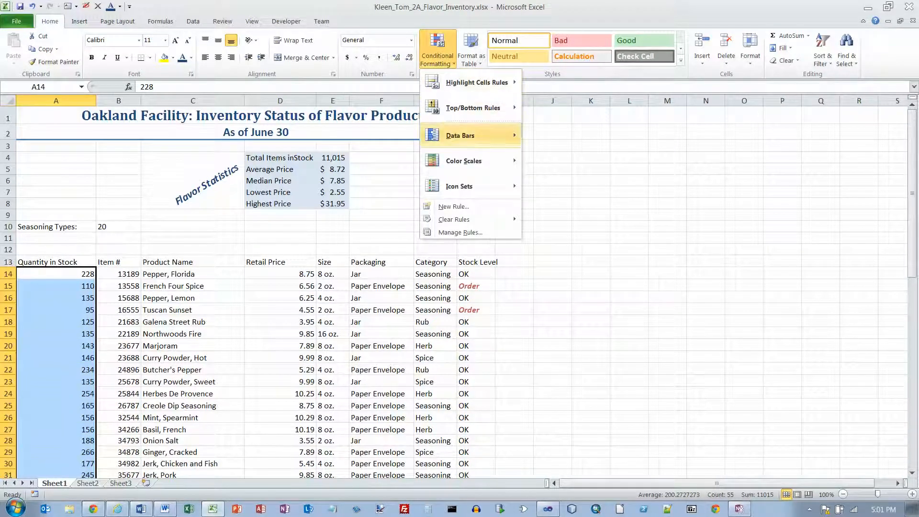
mouse_move(459, 135)
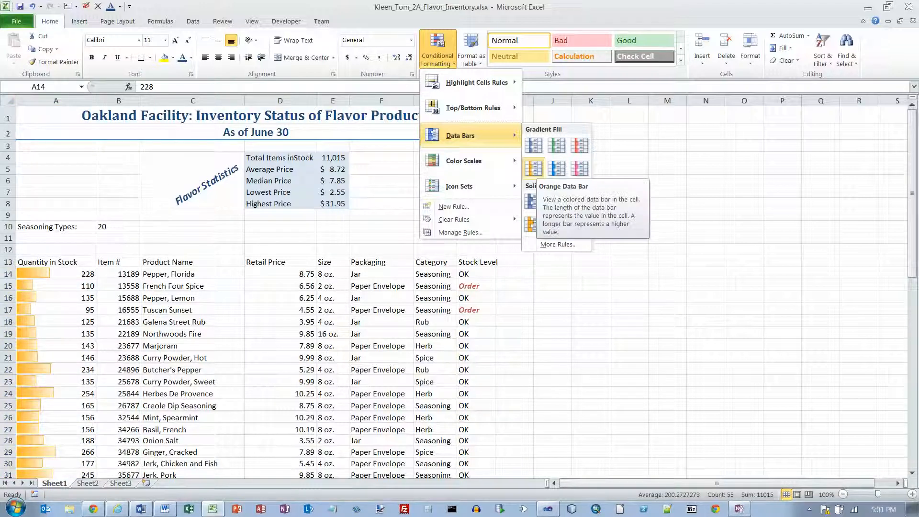
left_click(535, 169)
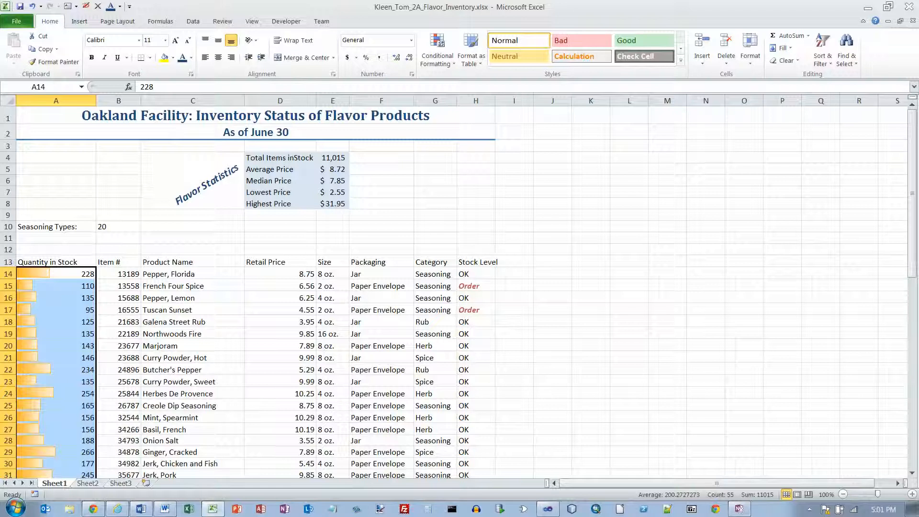
scroll(454, 288, "down", 5)
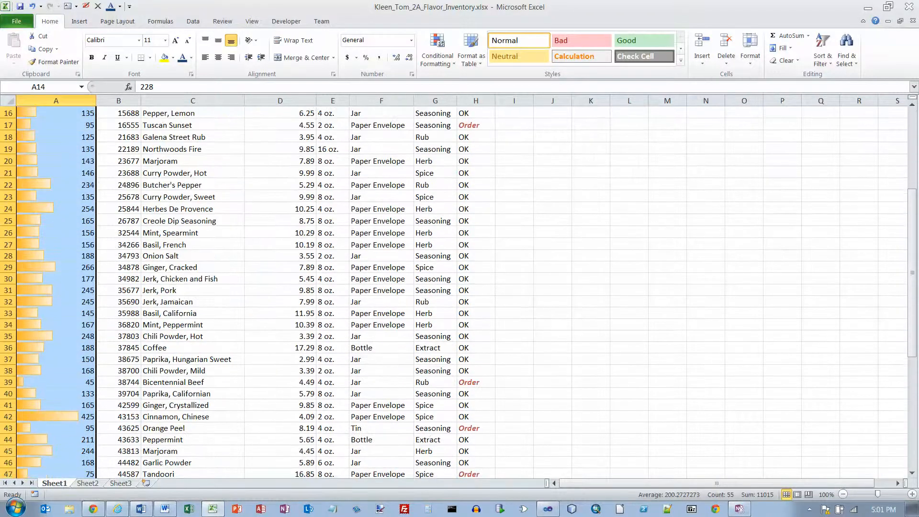
left_click(56, 382)
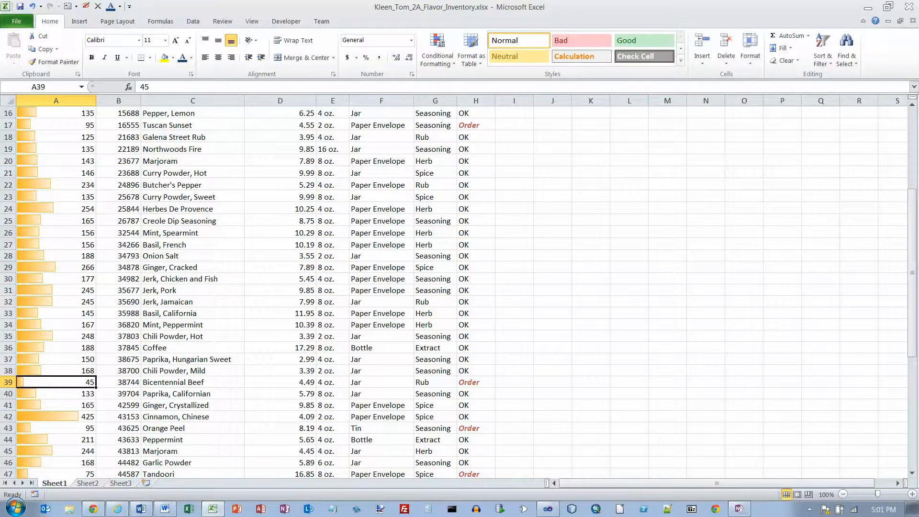
scroll(460, 287, "up", 5)
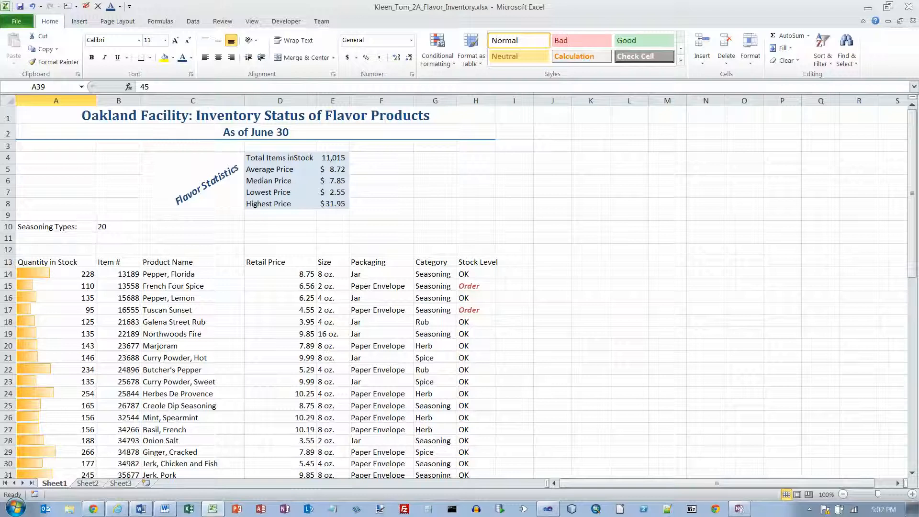
Select the Packaging cells from F14 down and set Replace to swap 'Paper Envelope' for 'Foil Packet'.
left_click(381, 274)
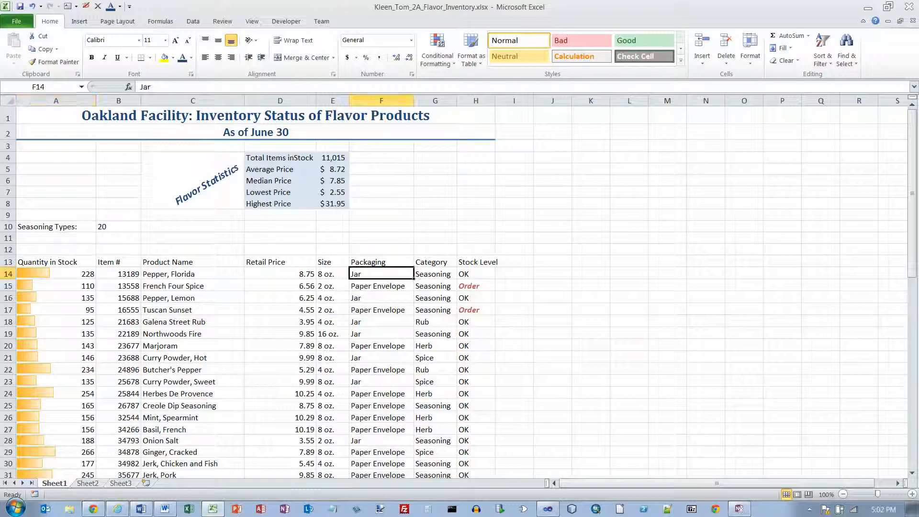
key("ctrl+shift+Down")
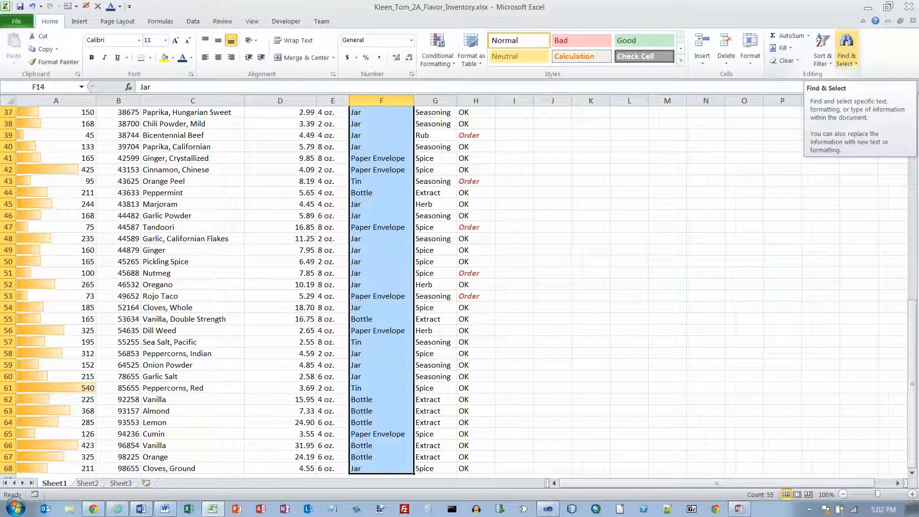
left_click(846, 55)
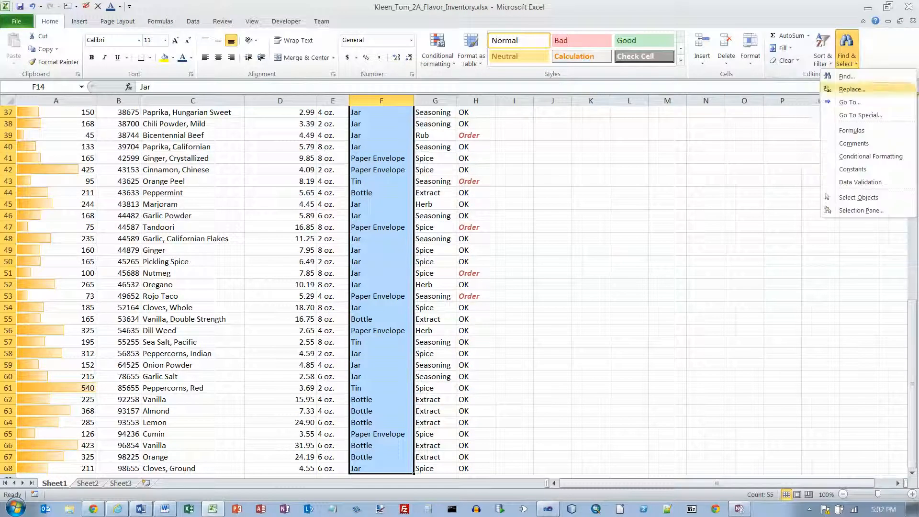
left_click(851, 90)
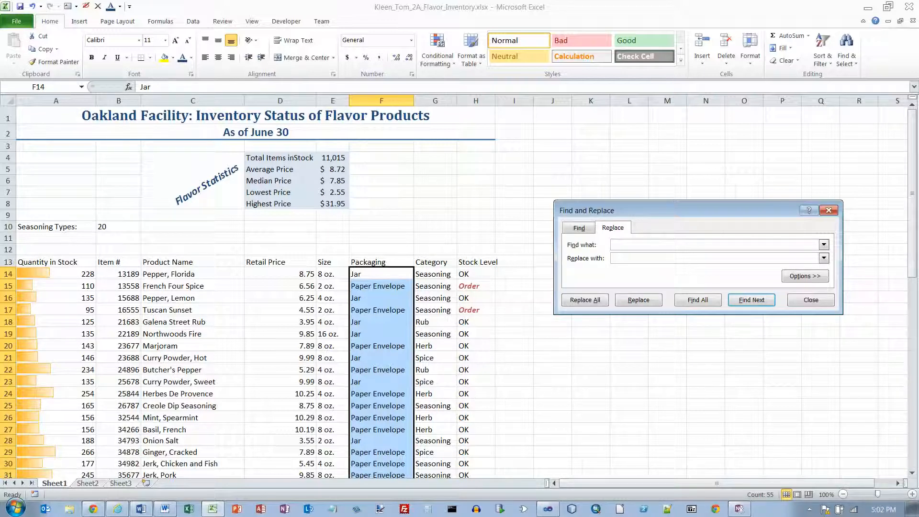
type("Paper Env")
type("elop")
type("e")
type("Foil Packe")
type("t")
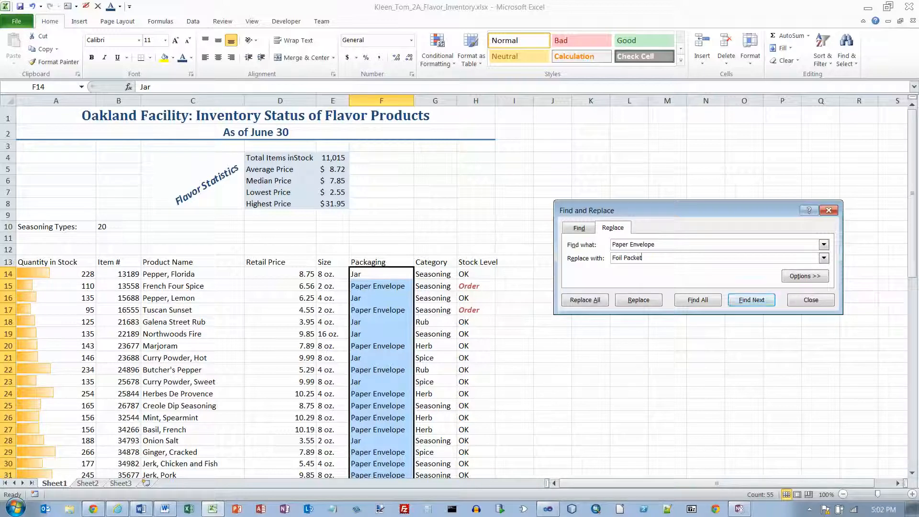
Replace F24, then all remaining 'Paper Envelope' entries with 'Foil Packet' (18 replacements).
left_click(639, 300)
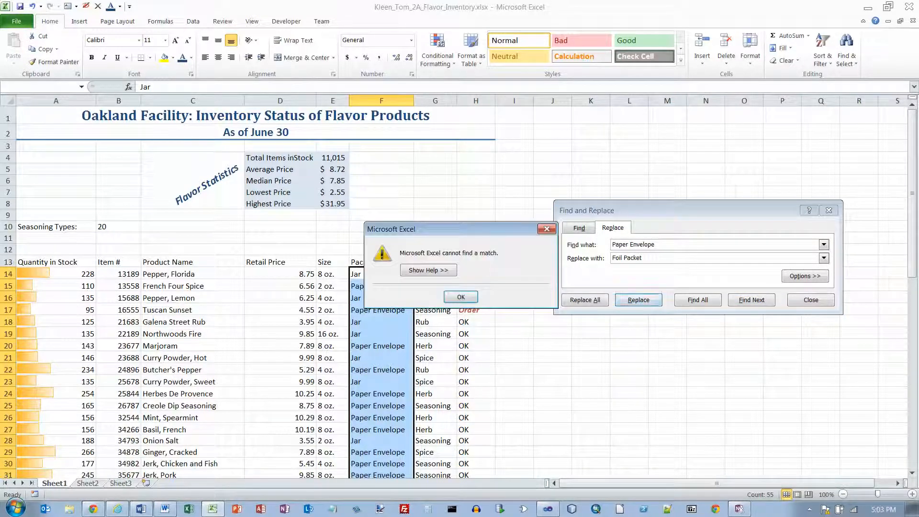
key("Return")
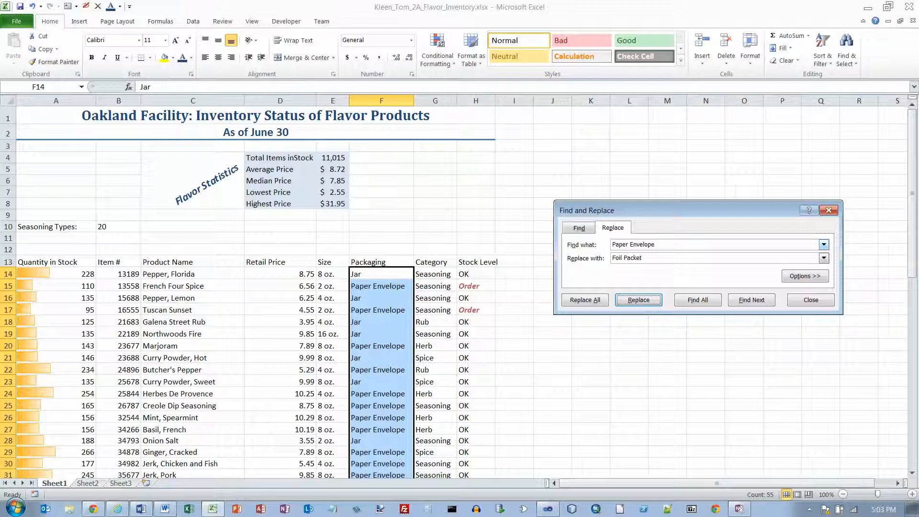
left_click(655, 244)
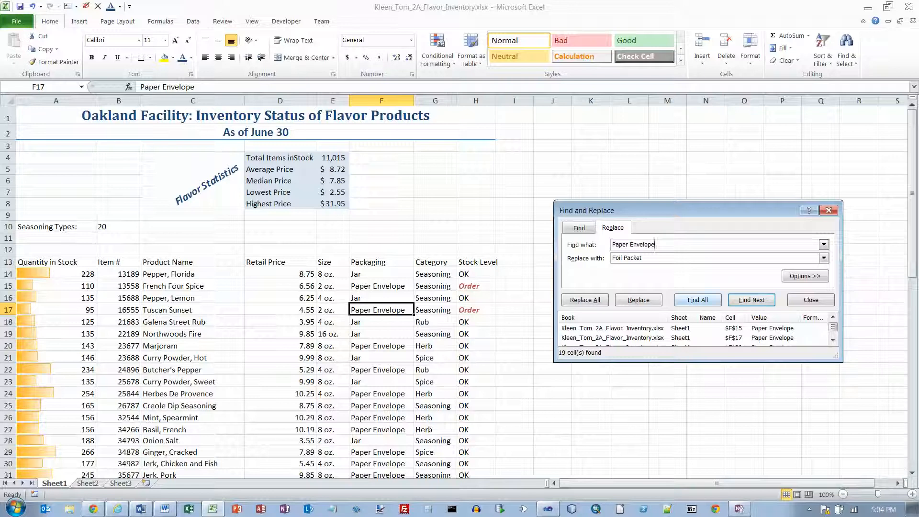
left_click(698, 300)
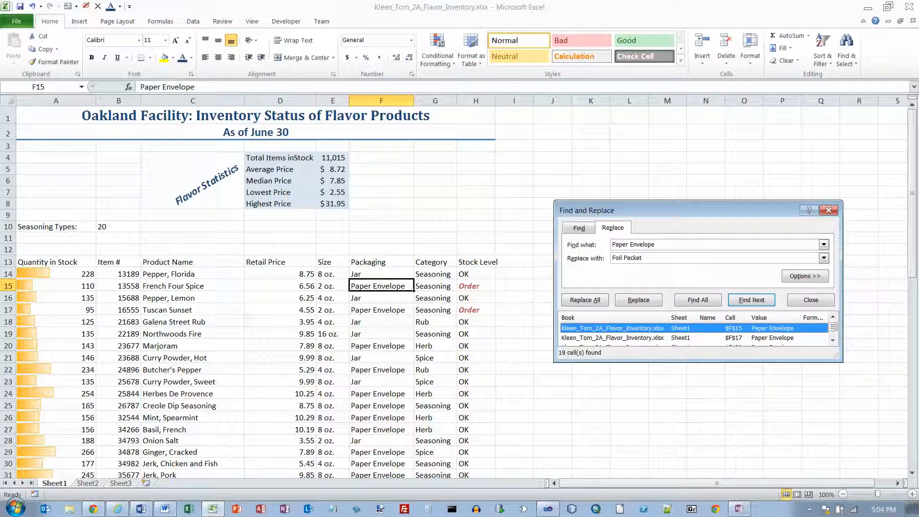
key("Return")
key("Return")
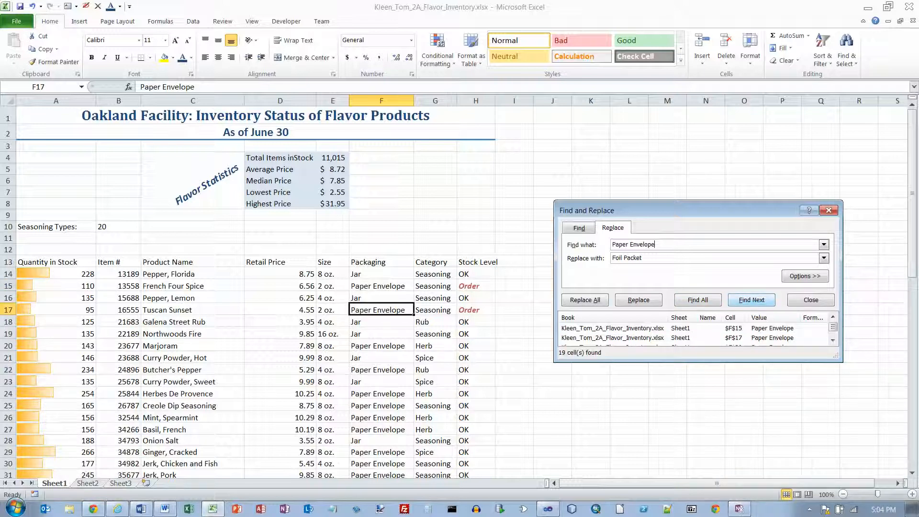
key("Return")
key("Return")
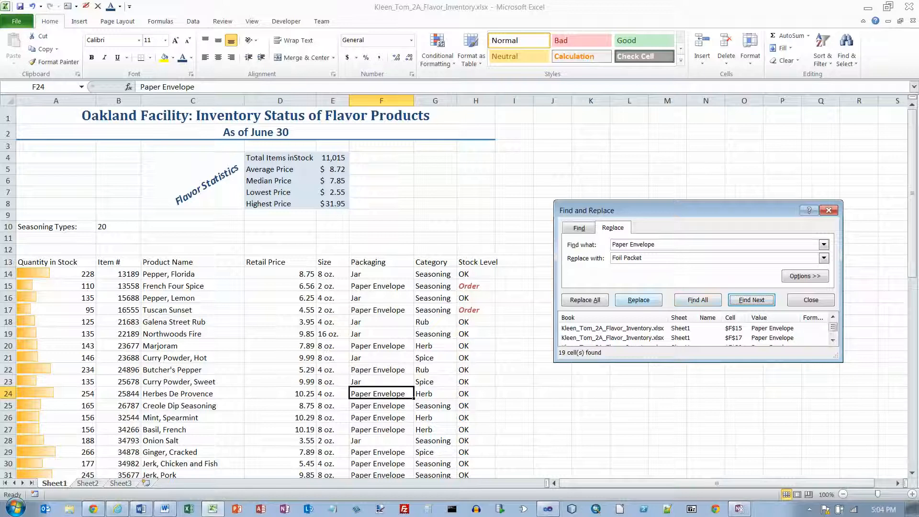
left_click(638, 300)
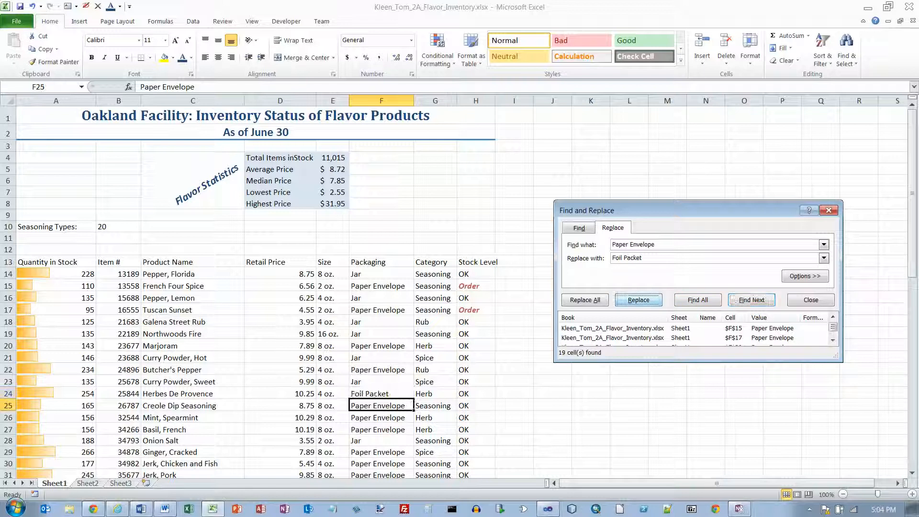
left_click(585, 300)
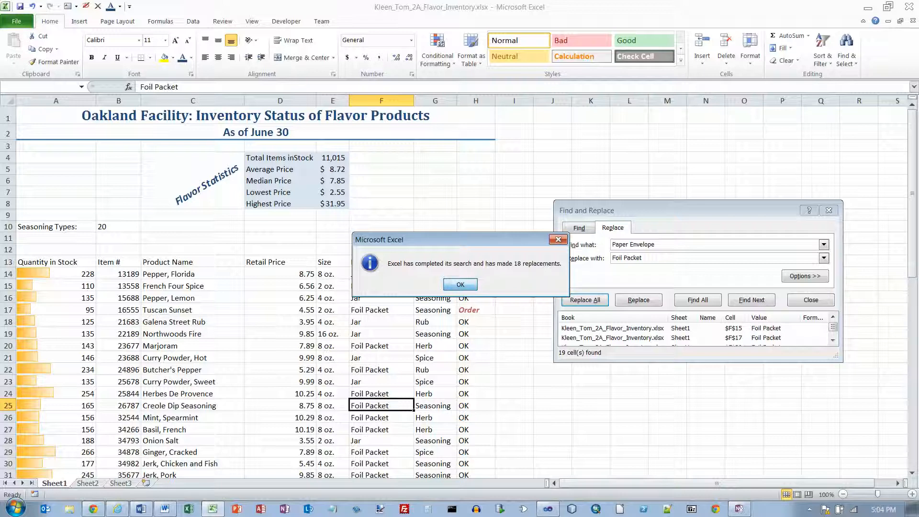
Dismiss the completion message, close Find and Replace, and scroll to the data's end.
key("Return")
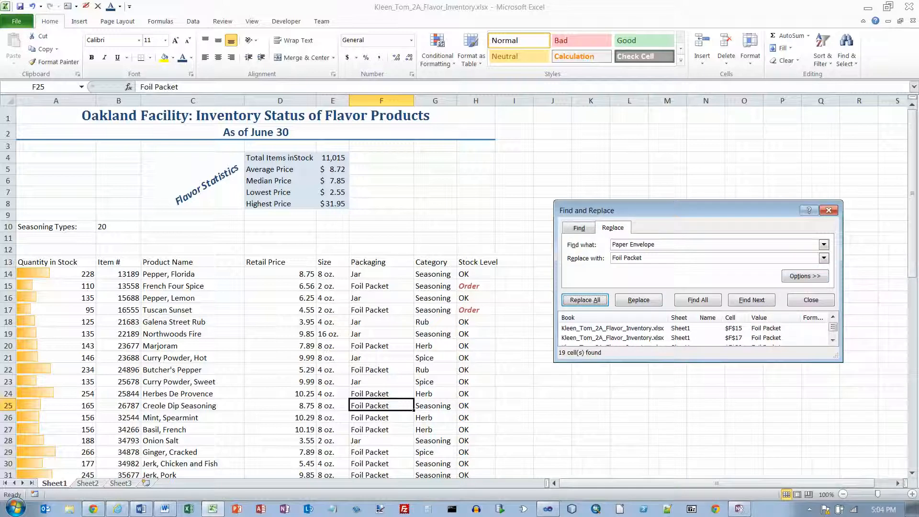
left_click(829, 210)
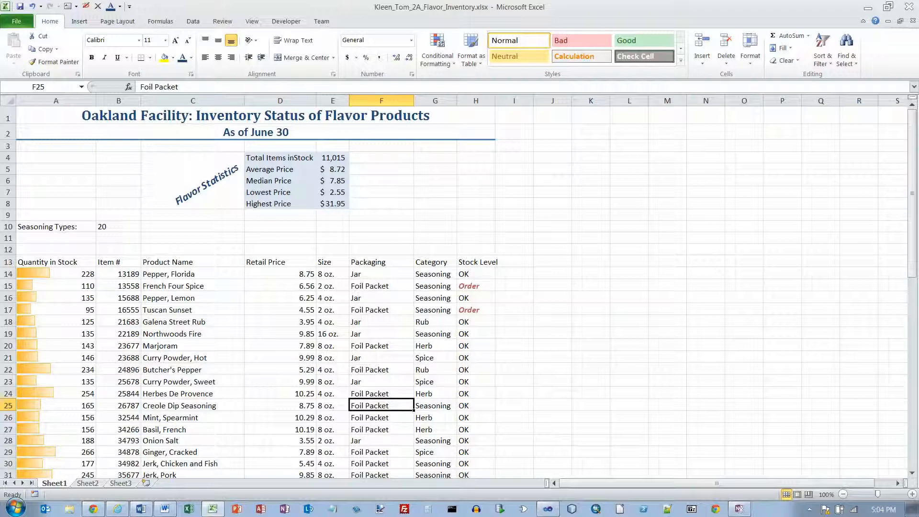
scroll(460, 287, "down", 9)
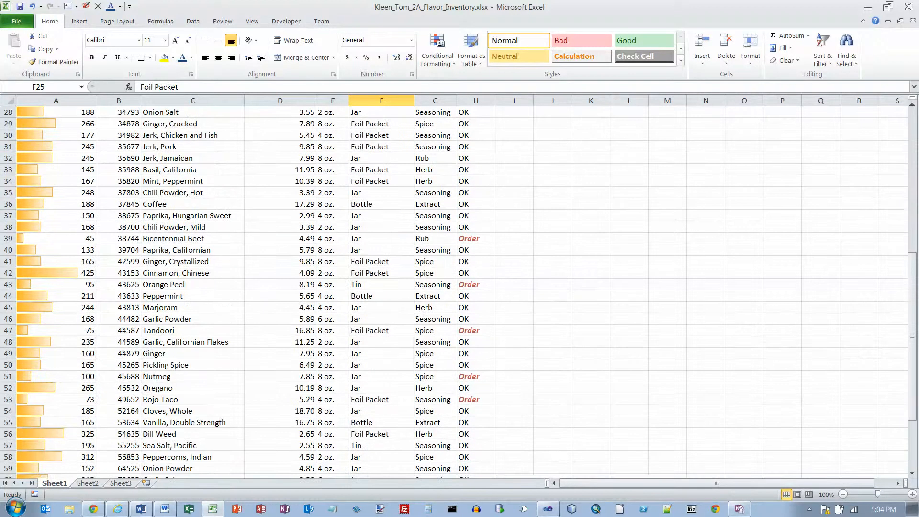
scroll(460, 287, "down", 7)
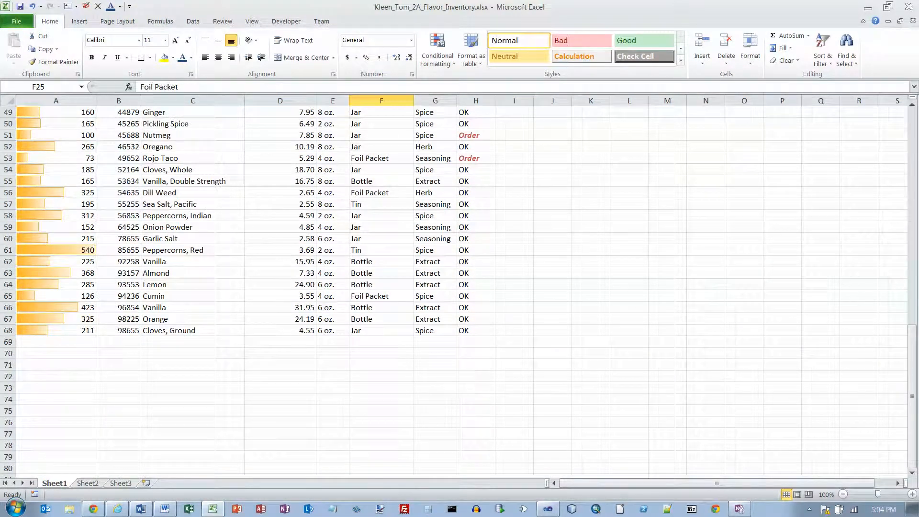
left_click(56, 354)
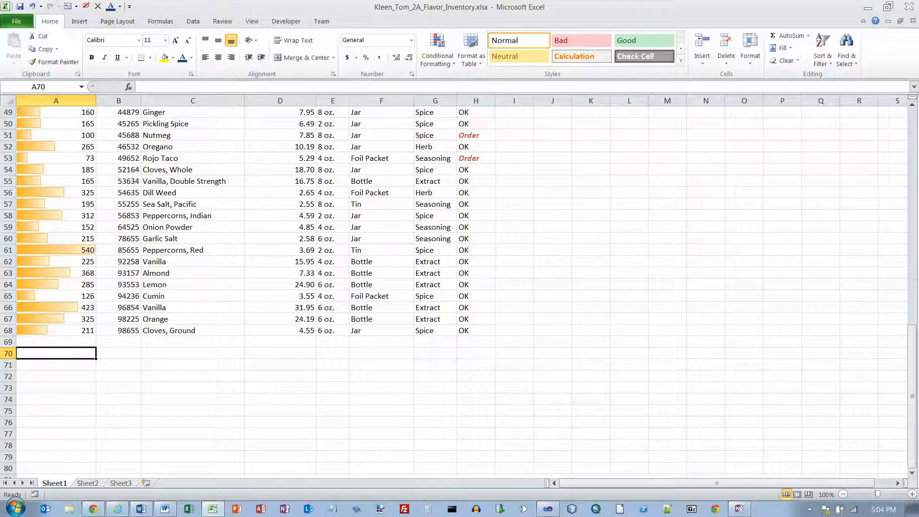
Enter 'Edited by' followed by the editor's full name in cell A70.
type("Edited by")
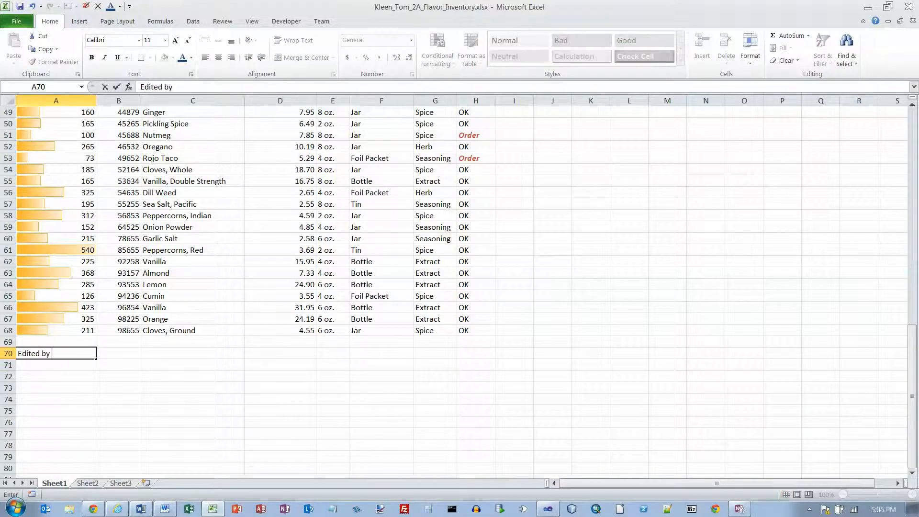
type(" Frank Barnes")
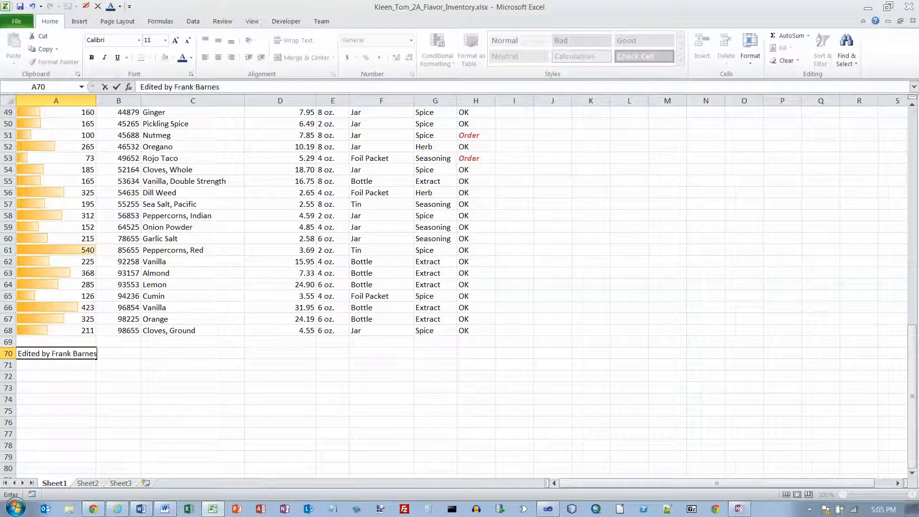
key("Return")
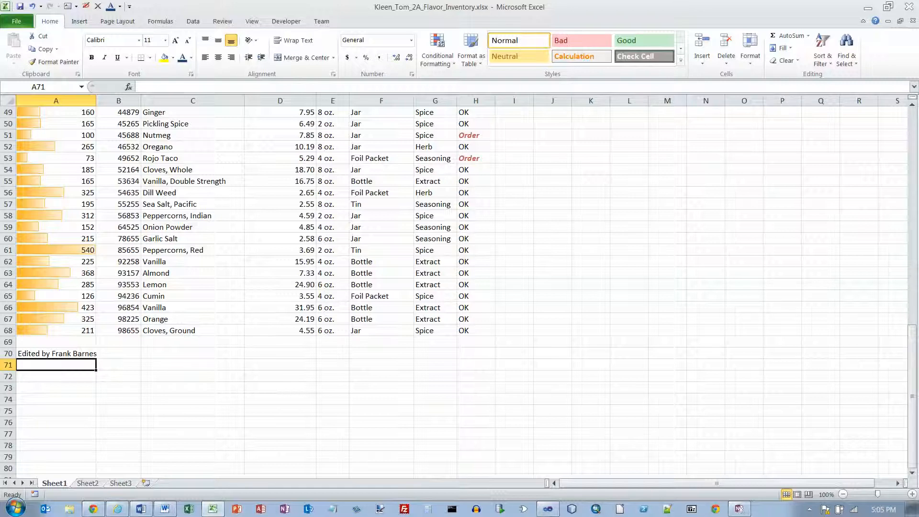
left_click(160, 22)
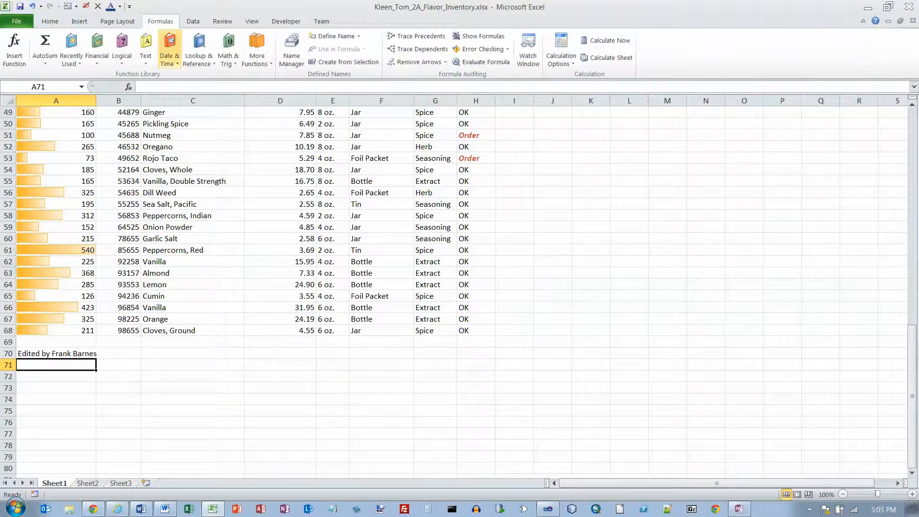
Insert a NOW formula in A71 showing the current date and time, 6/19/2014 17:06.
left_click(170, 52)
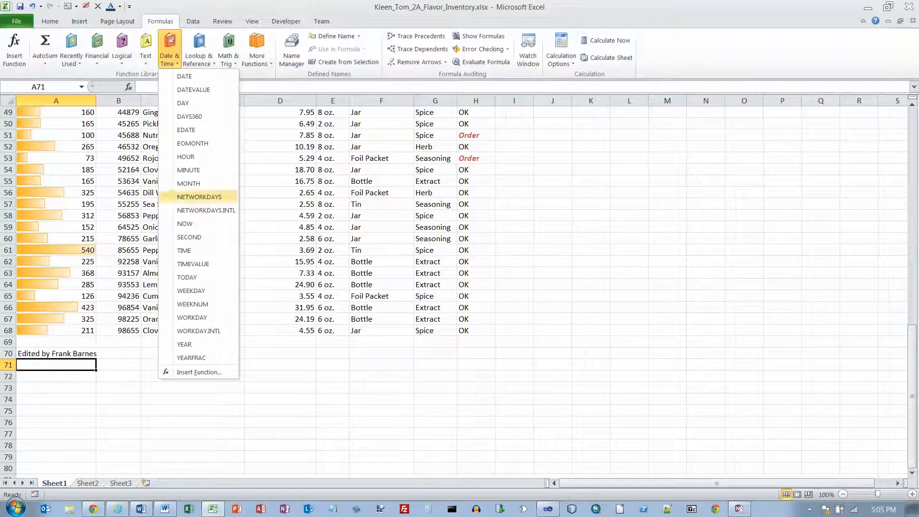
left_click(185, 223)
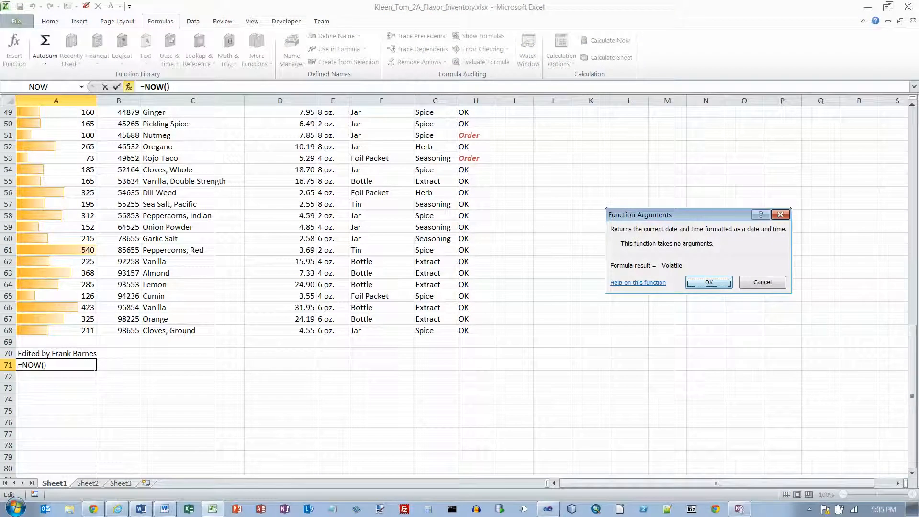
left_click(709, 282)
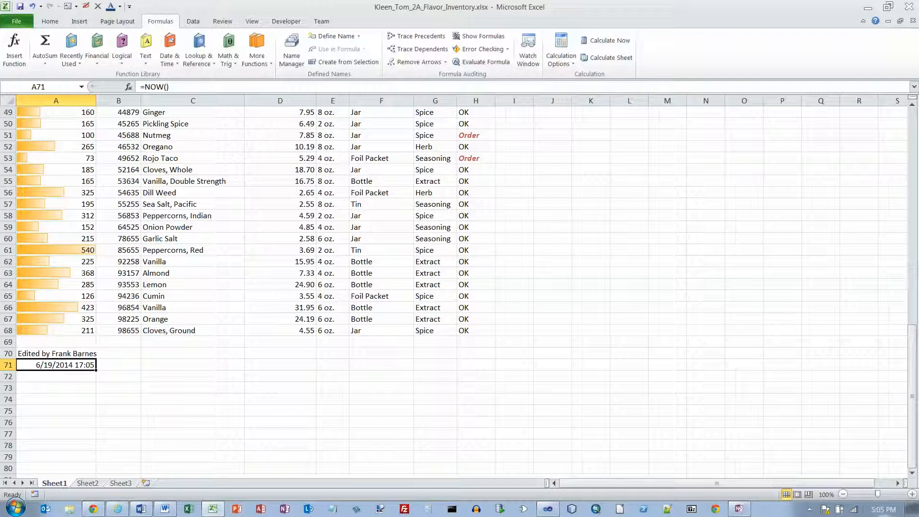
mouse_move(883, 509)
key("ctrl+Home")
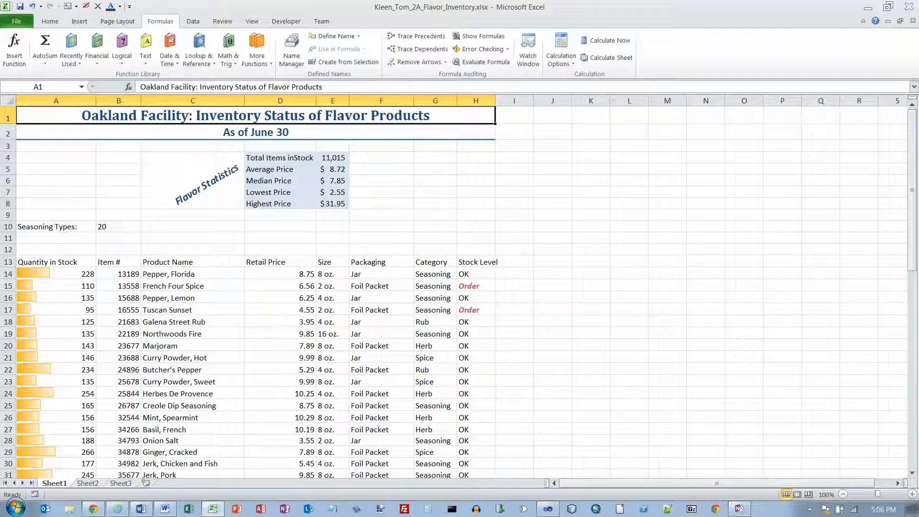
scroll(460, 287, "down", 15)
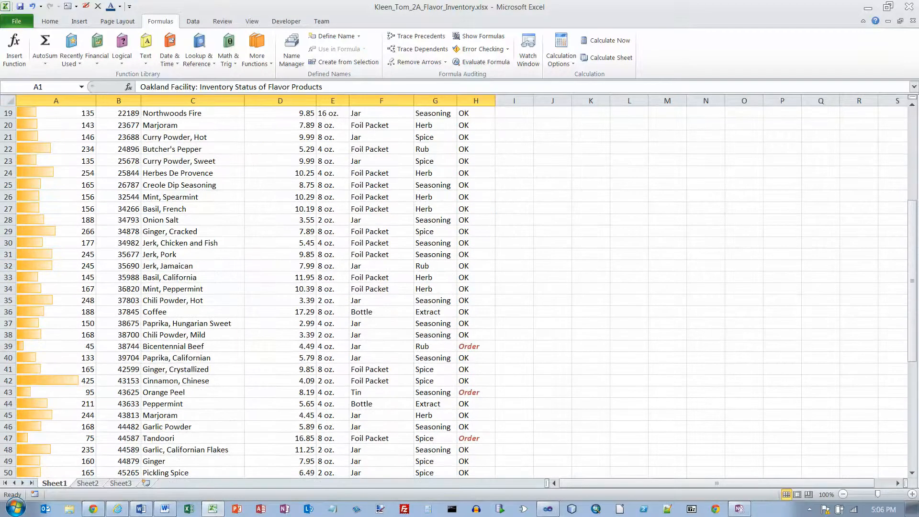
scroll(460, 288, "up", 2)
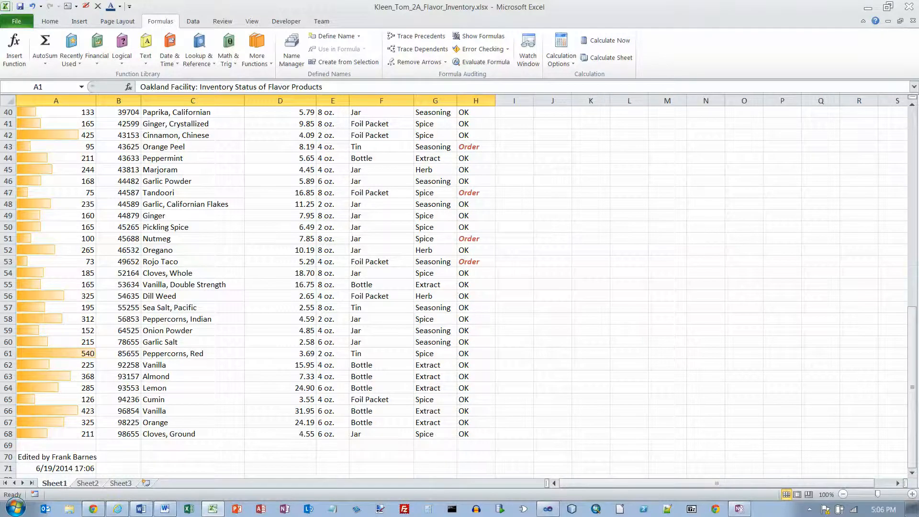
key("ctrl+Home")
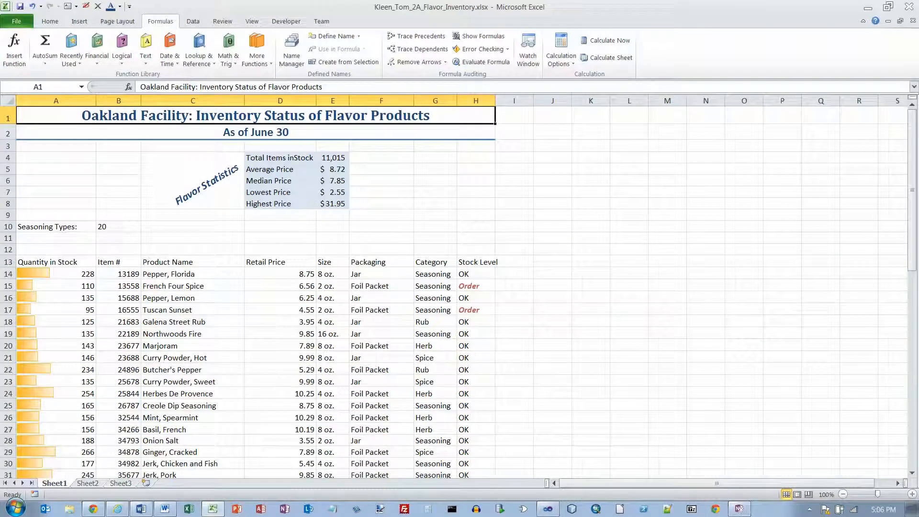
left_click(56, 274)
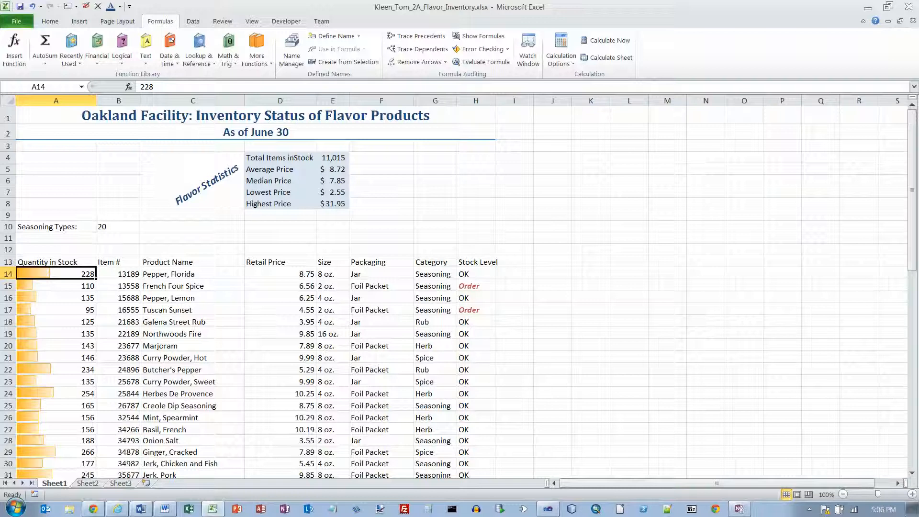
Freeze rows 1–13 above A14 and scroll to confirm the headings stay visible.
left_click(252, 22)
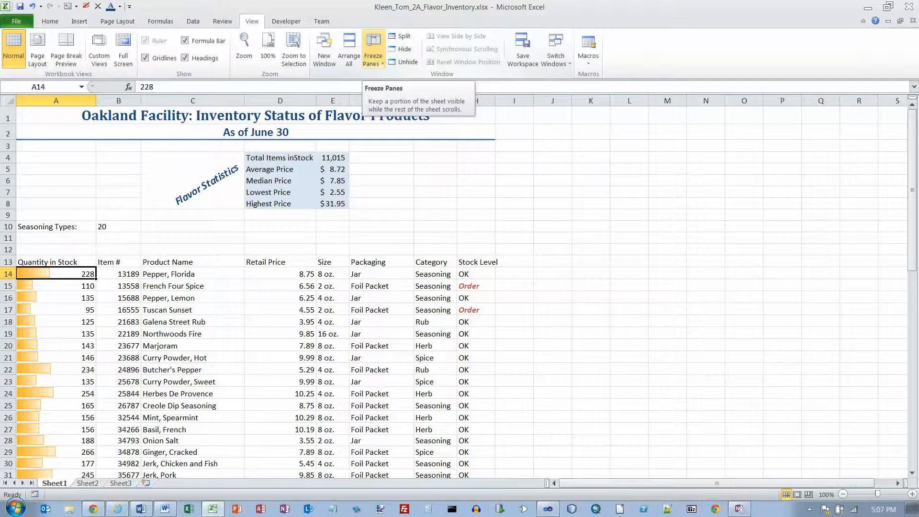
left_click(373, 60)
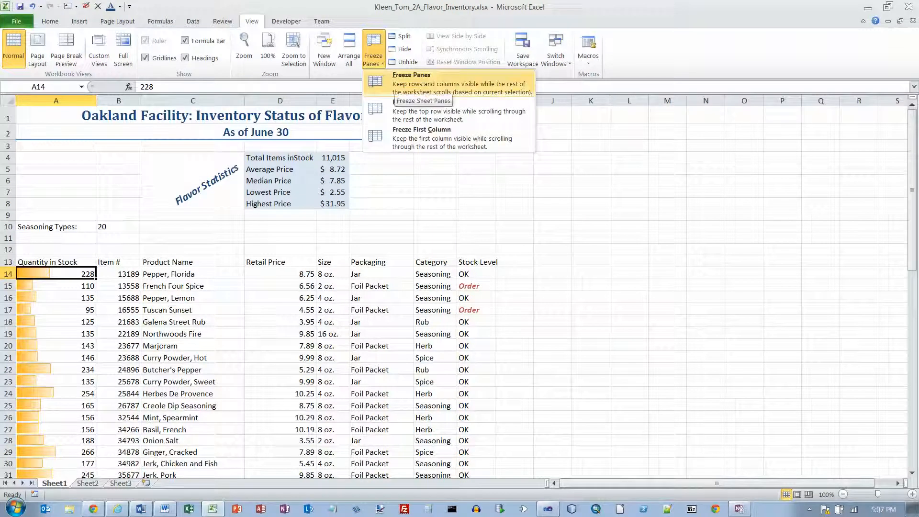
left_click(412, 79)
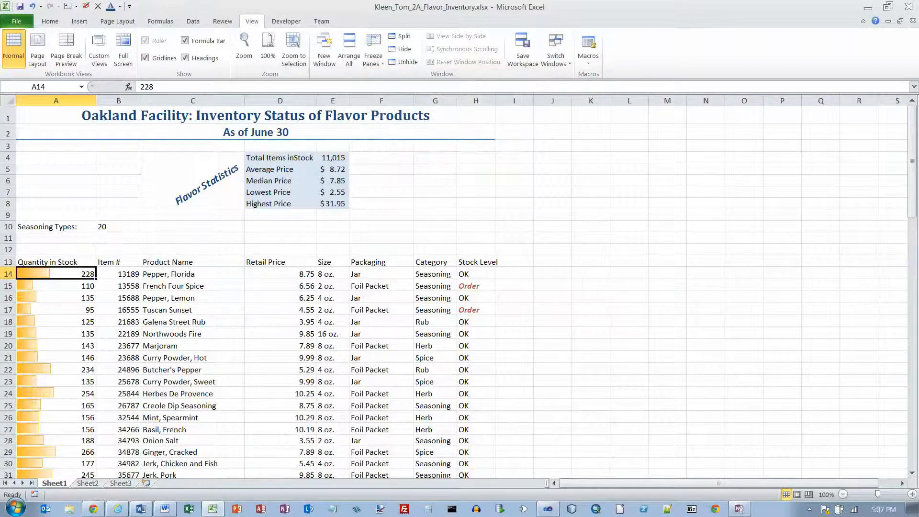
scroll(459, 373, "down", 19)
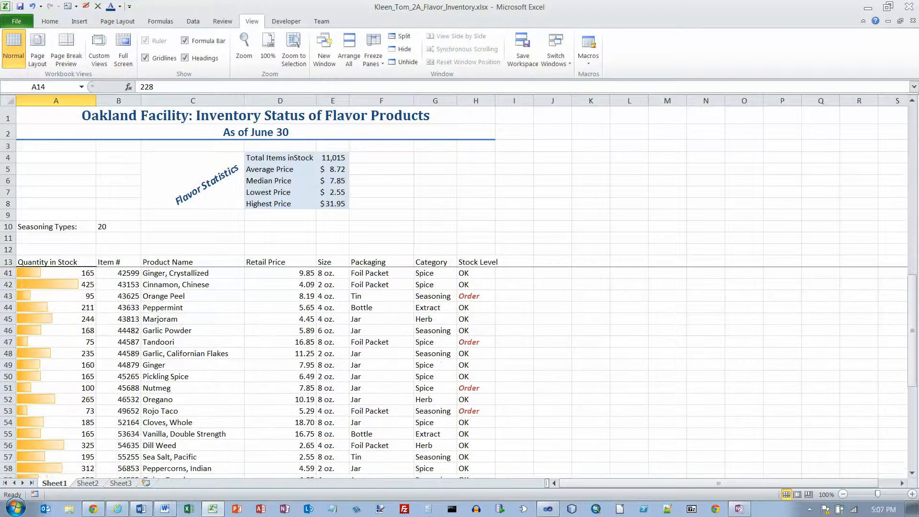
scroll(459, 373, "up", 19)
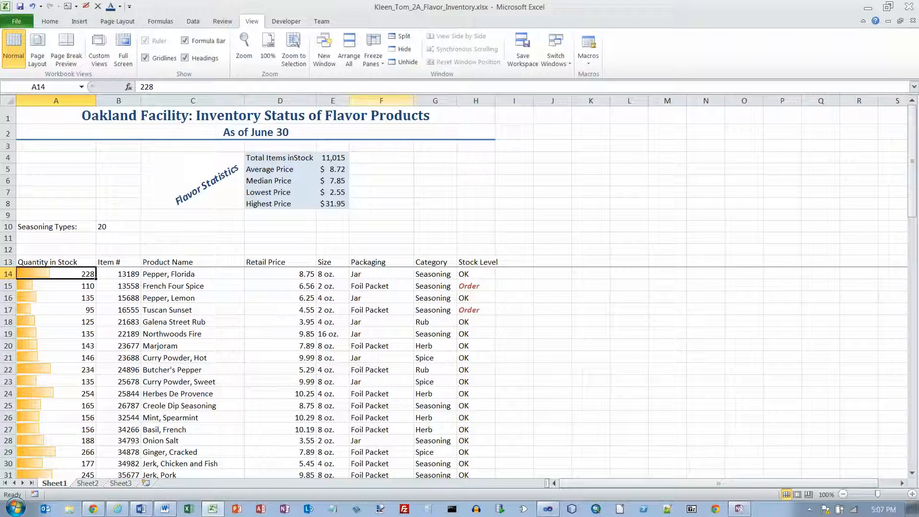
Remove the freeze line below row 13 with Unfreeze Panes.
left_click(373, 60)
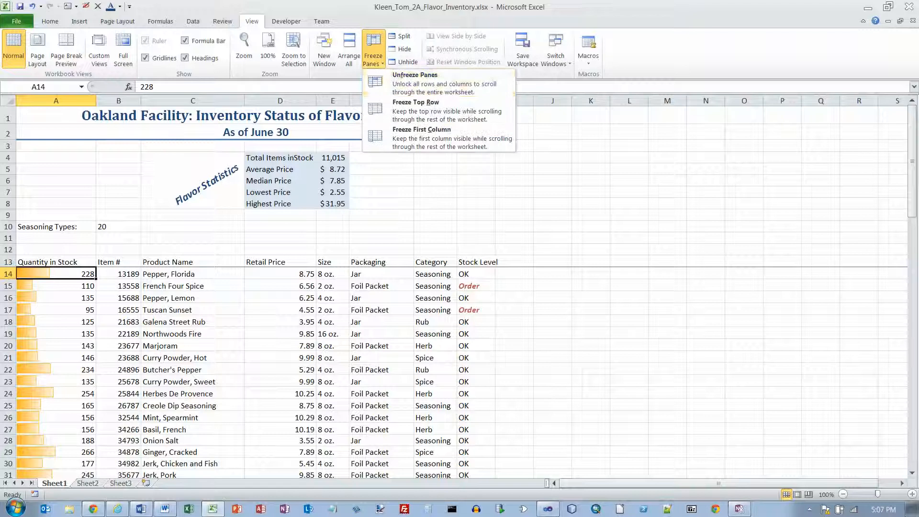
left_click(406, 84)
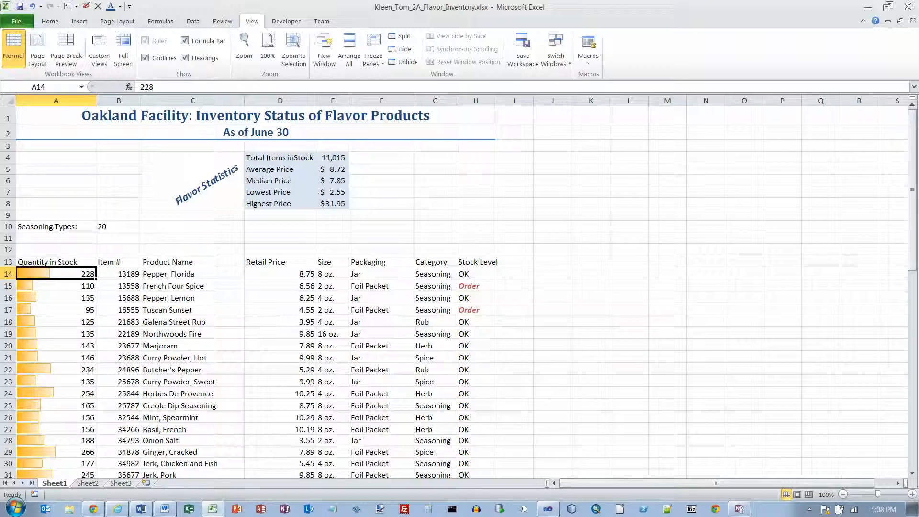
Convert A13:H68 into a table with headers and scroll to review its banded formatting.
left_click(79, 21)
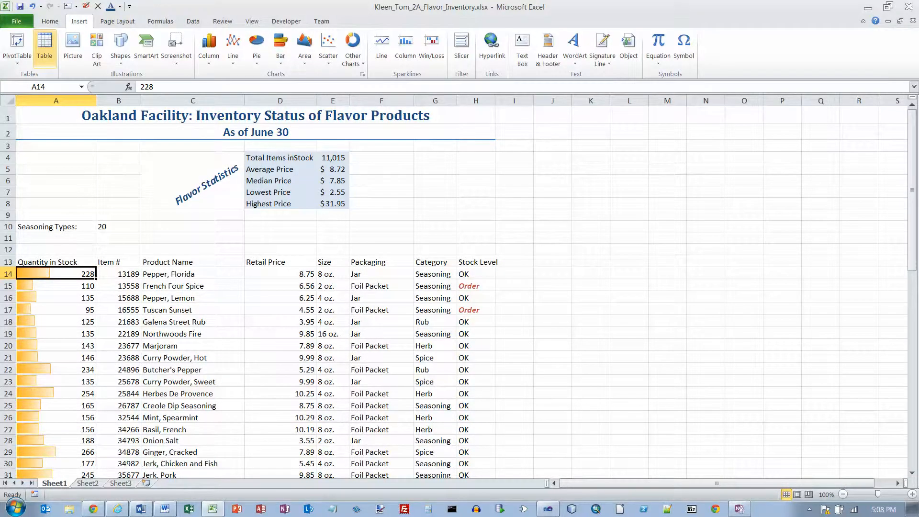
left_click(45, 48)
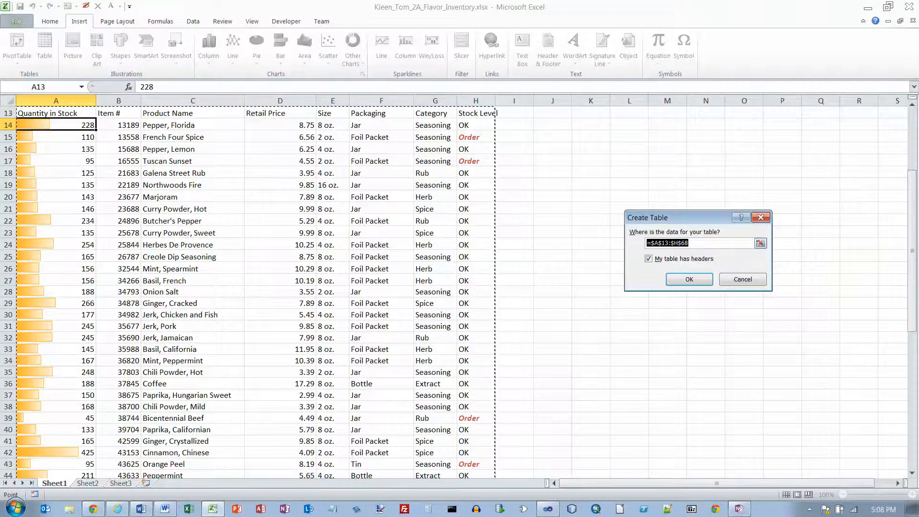
scroll(254, 288, "down", 7)
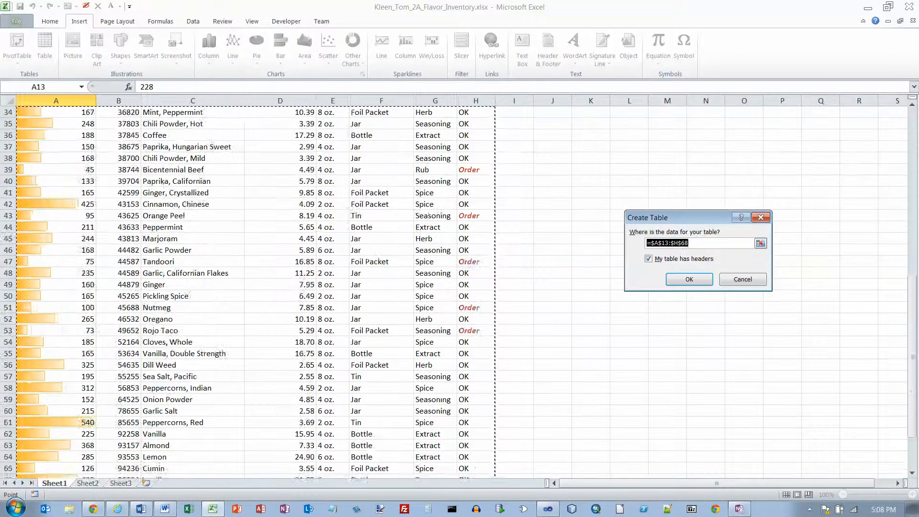
scroll(253, 287, "down", 3)
scroll(254, 287, "up", 12)
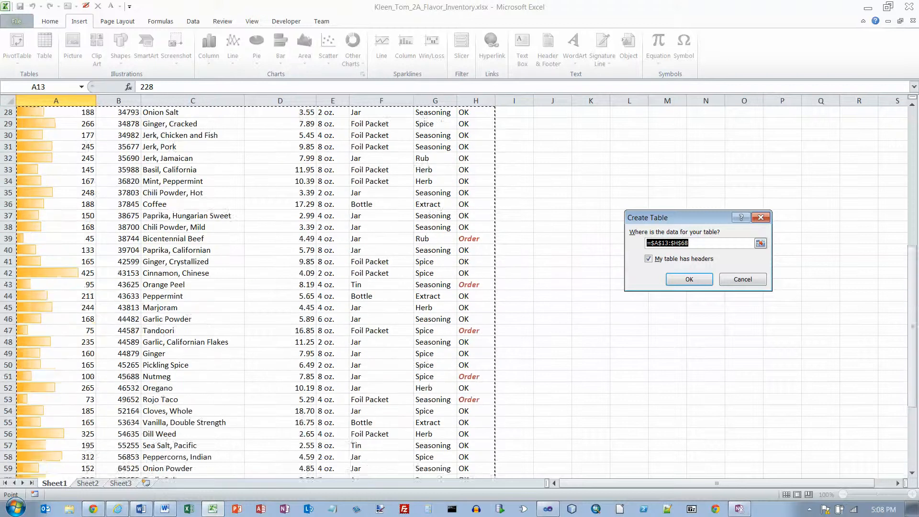
scroll(254, 288, "up", 1)
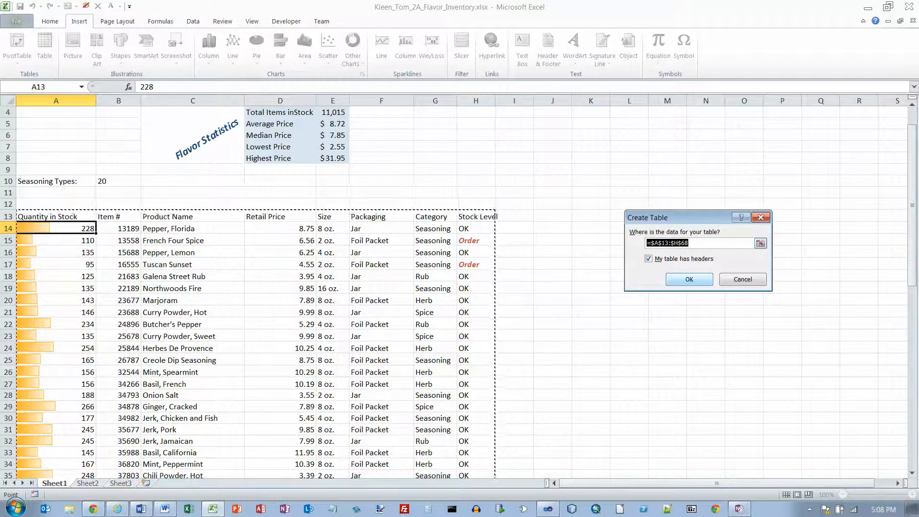
key("Return")
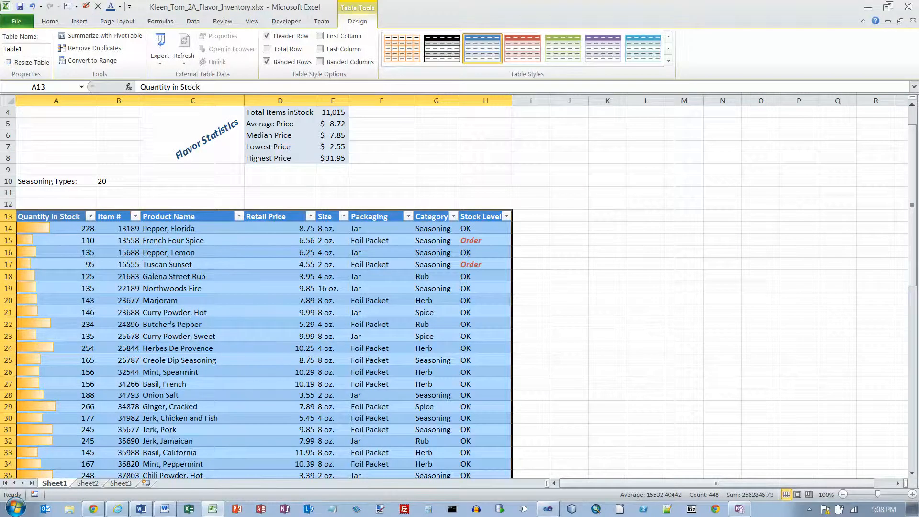
left_click(569, 264)
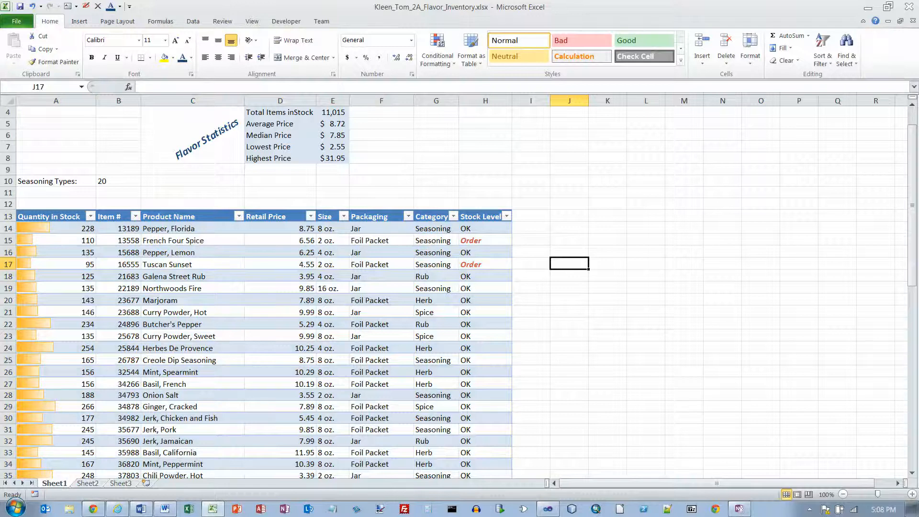
scroll(460, 288, "down", 14)
scroll(460, 287, "up", 12)
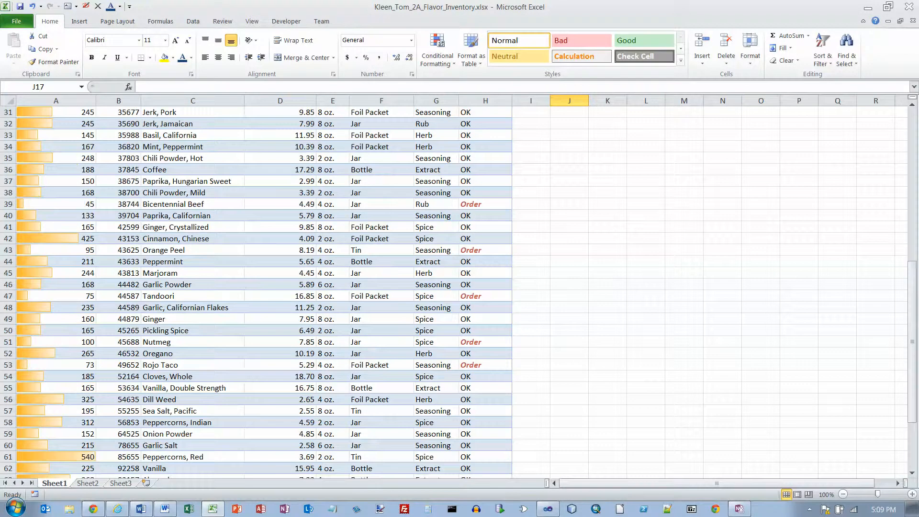
scroll(460, 287, "up", 3)
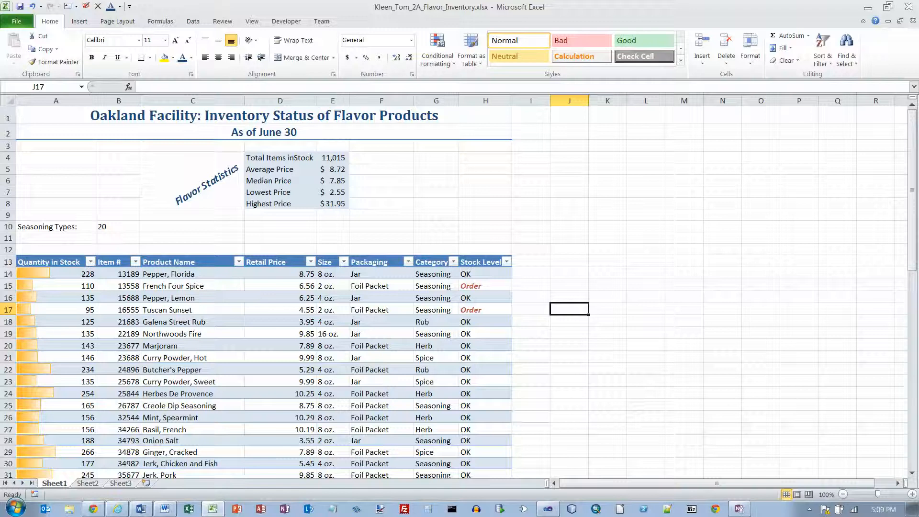
Restyle the inventory table with Table Style Light 16 and return to cell A1.
left_click(56, 274)
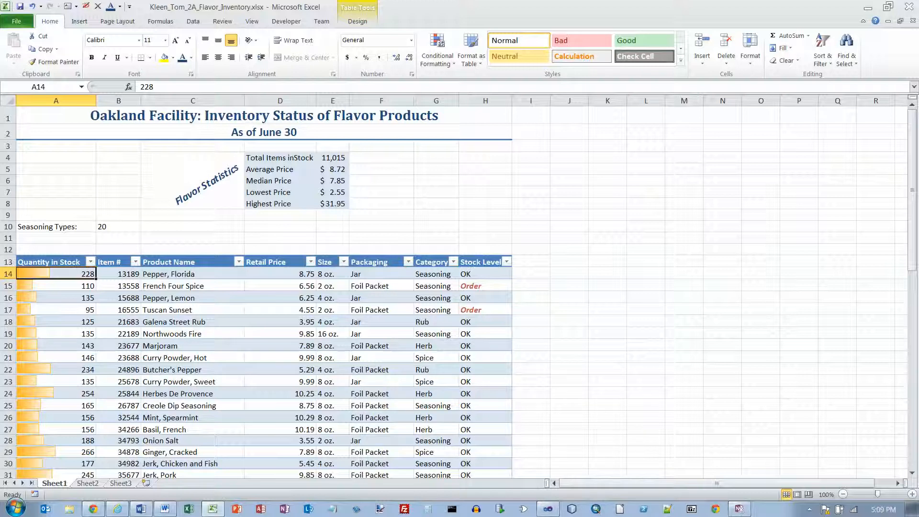
left_click(357, 21)
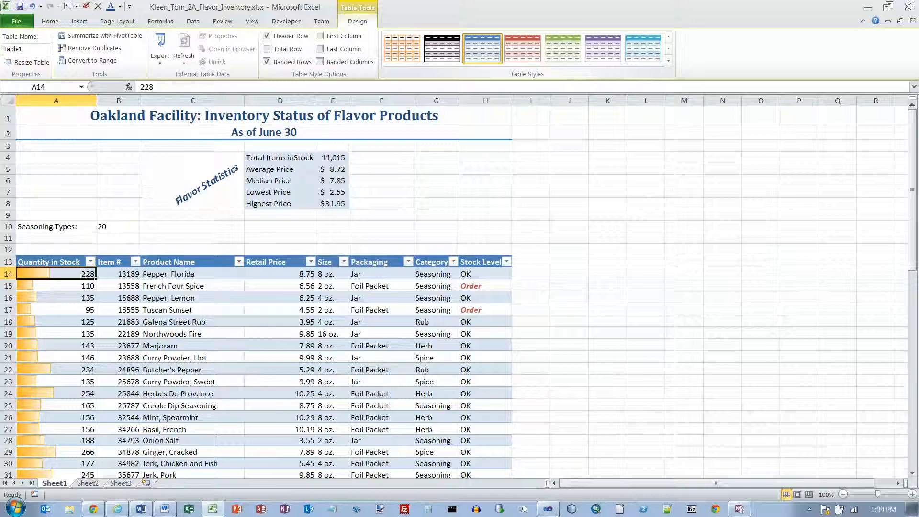
left_click(668, 61)
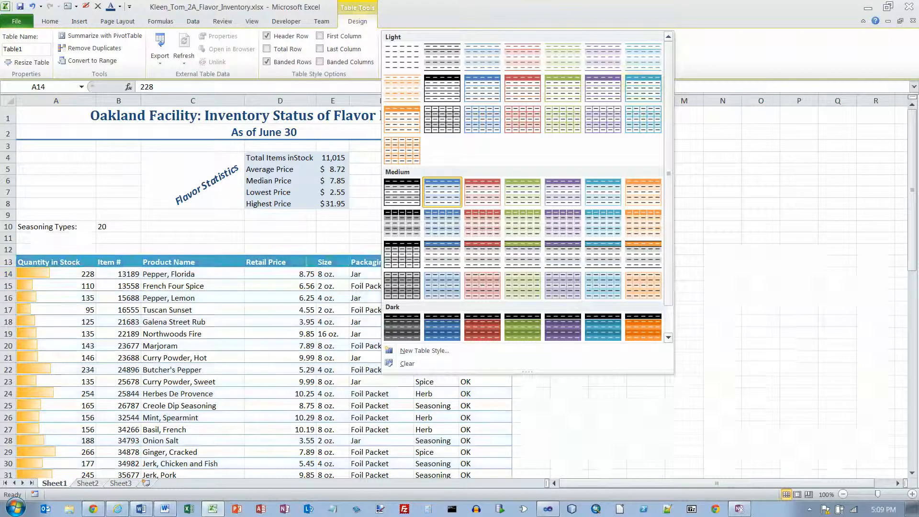
mouse_move(668, 130)
left_mouse_down()
mouse_move(668, 158)
mouse_move(668, 127)
left_mouse_up()
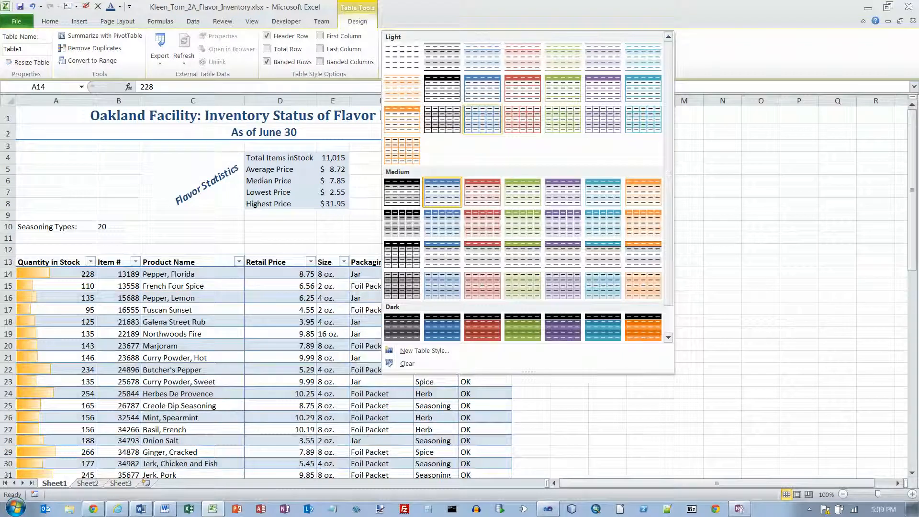
left_click(483, 118)
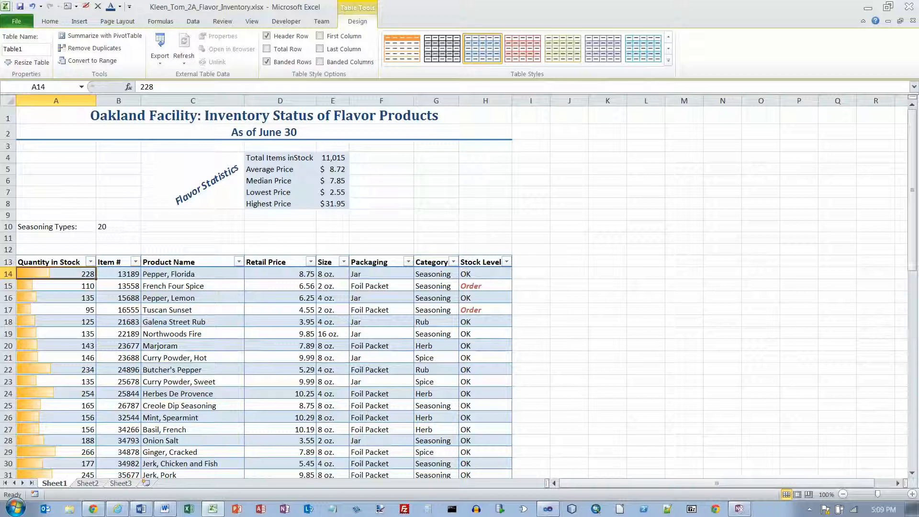
key("ctrl+Home")
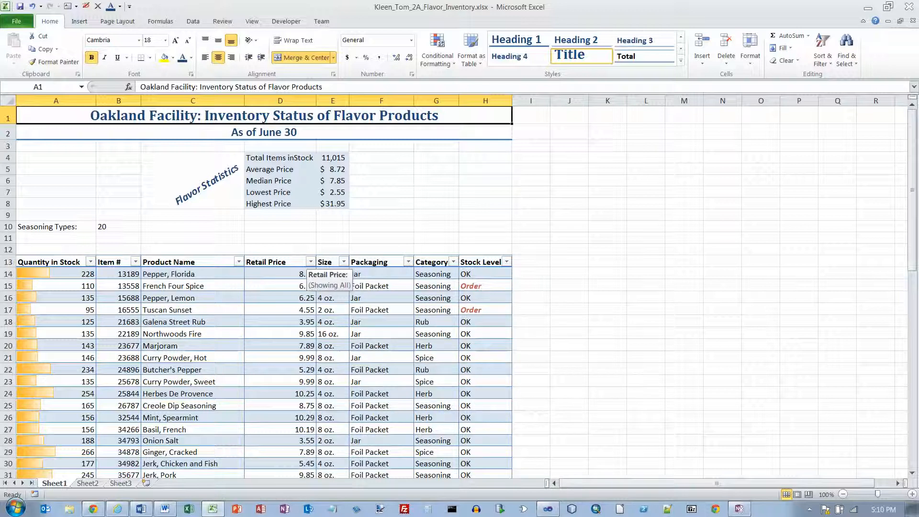
Sort the table by Retail Price smallest first, then by Category A to Z.
left_click(311, 262)
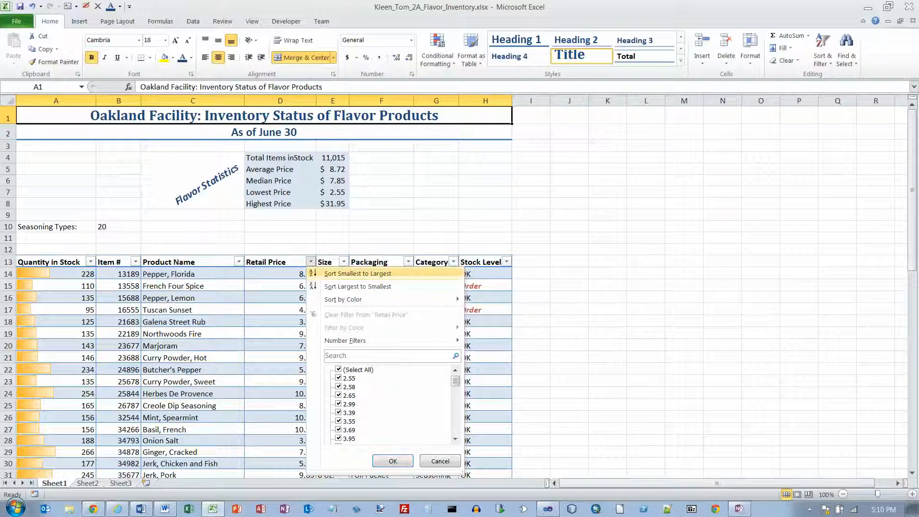
left_click(358, 273)
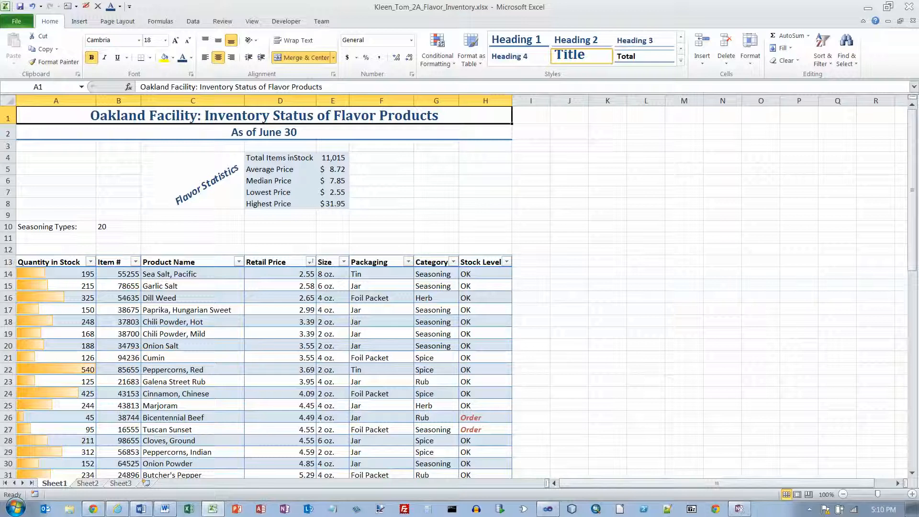
left_click(453, 262)
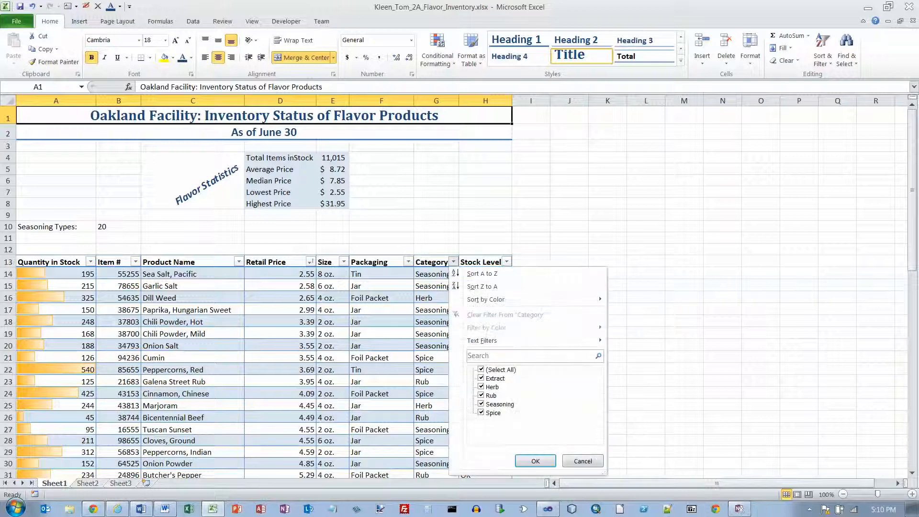
left_click(482, 273)
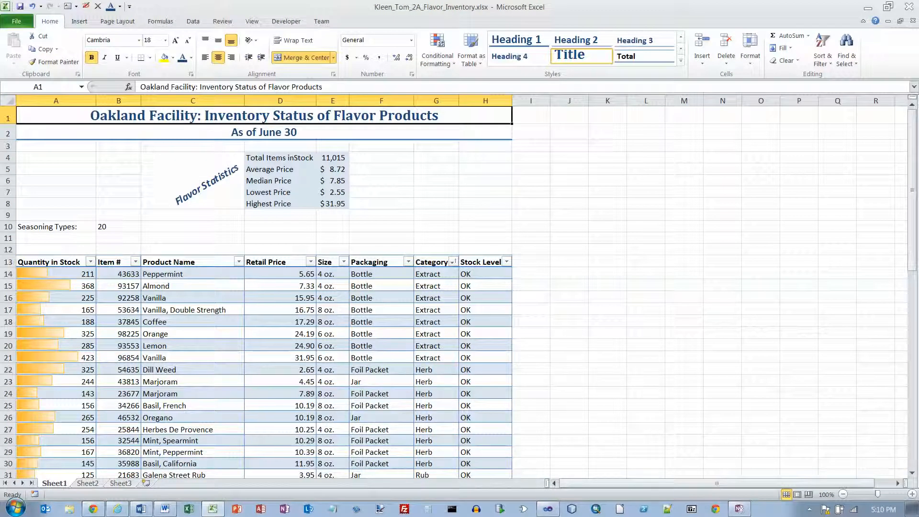
Re-sort by Category Z to A, then clear all ticks in the Category filter.
left_click(453, 262)
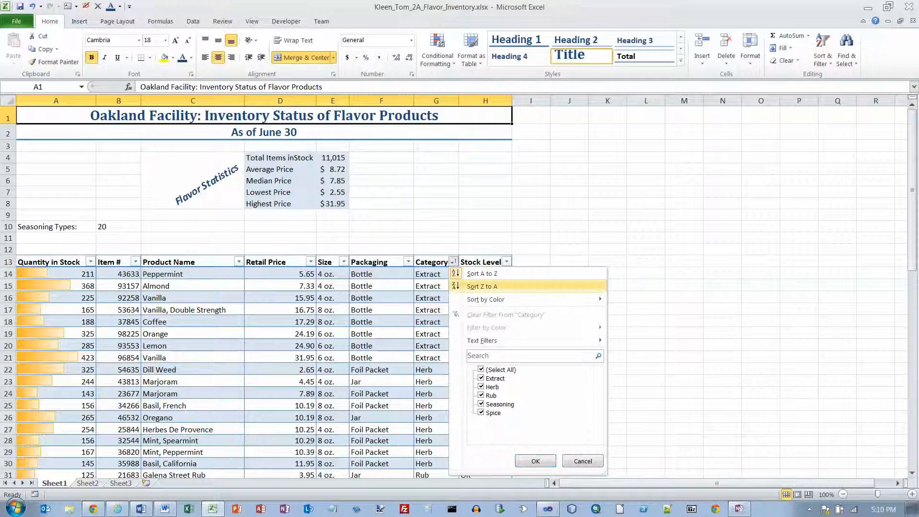
left_click(482, 286)
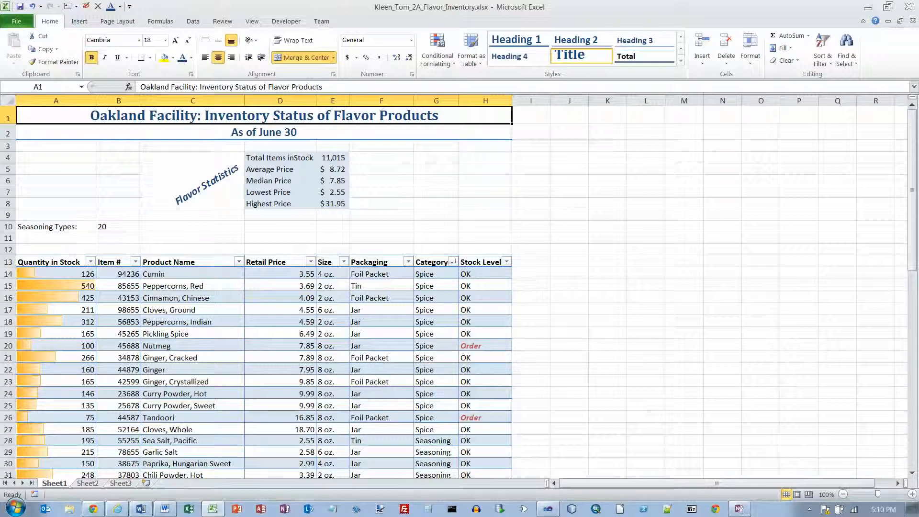
left_click(452, 262)
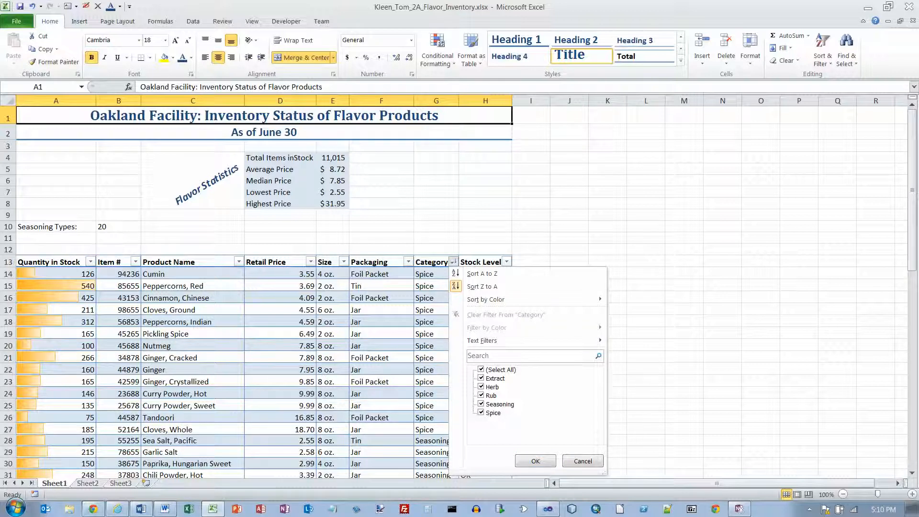
left_click(482, 369)
Filter the Category column to show only the 8 Extract items.
mouse_move(503, 340)
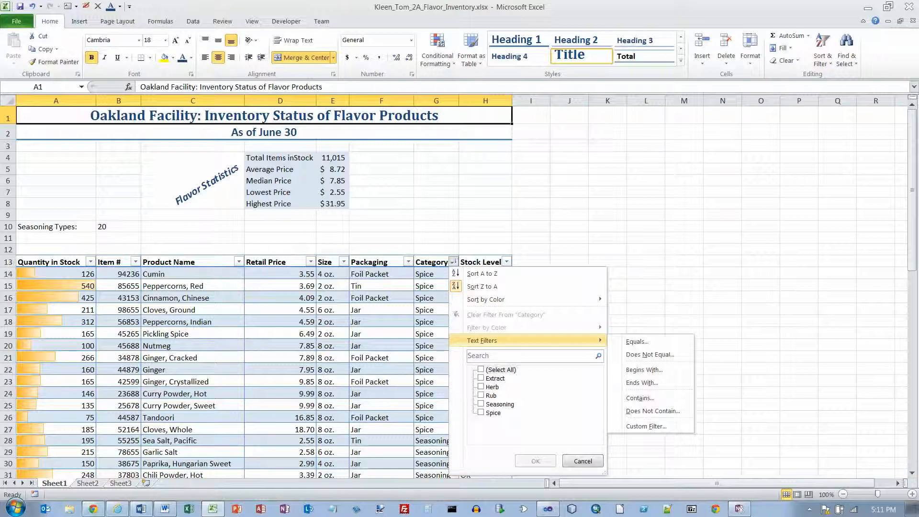
left_click(481, 378)
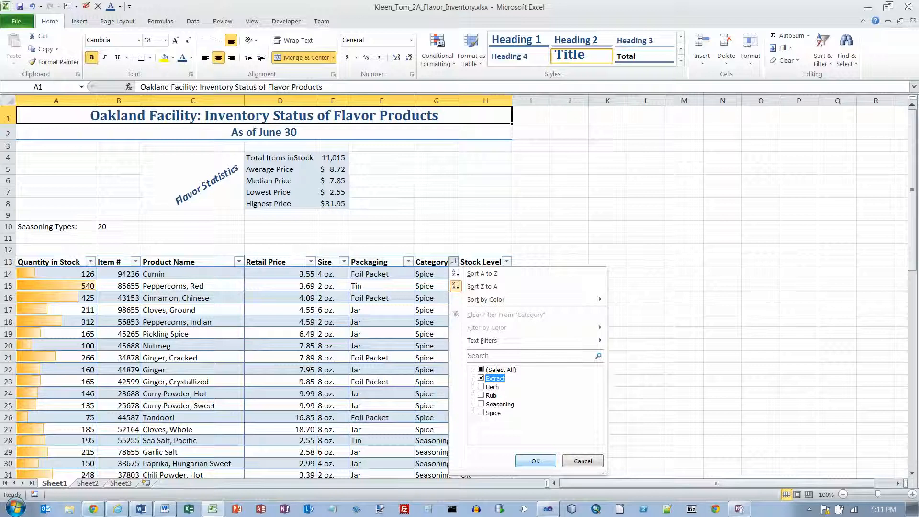
left_click(535, 461)
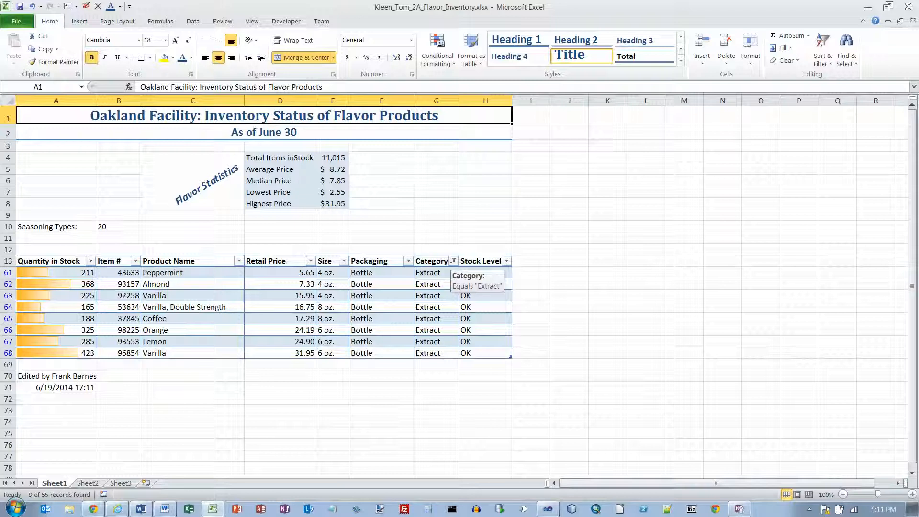
Add a Total row to the table from the Table Tools Design options.
left_click(382, 284)
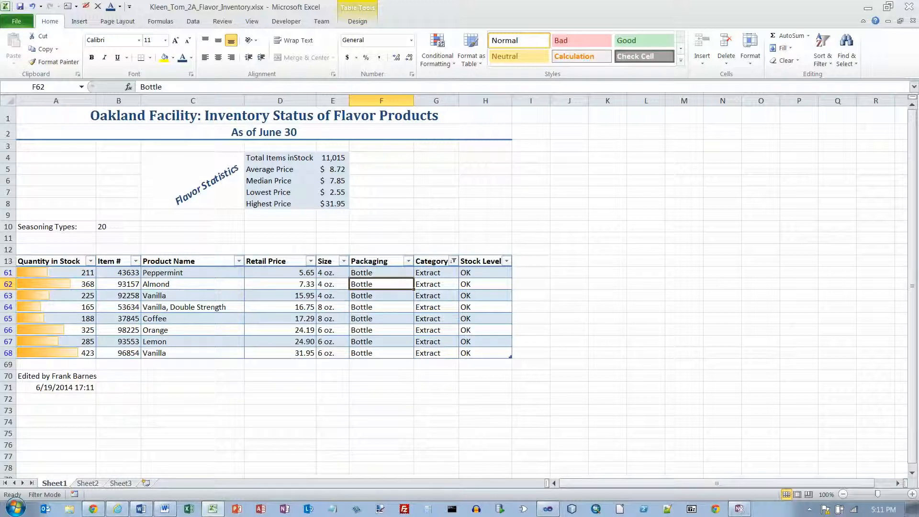
left_click(357, 21)
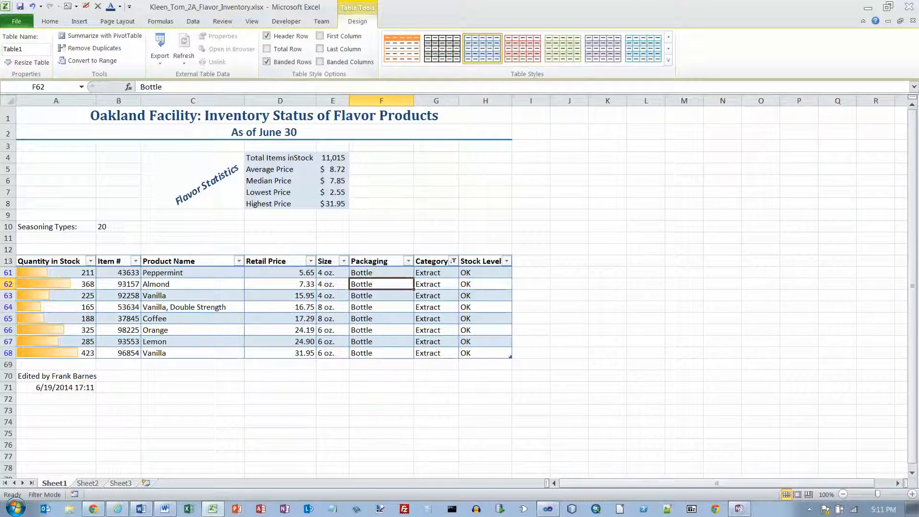
left_click(266, 49)
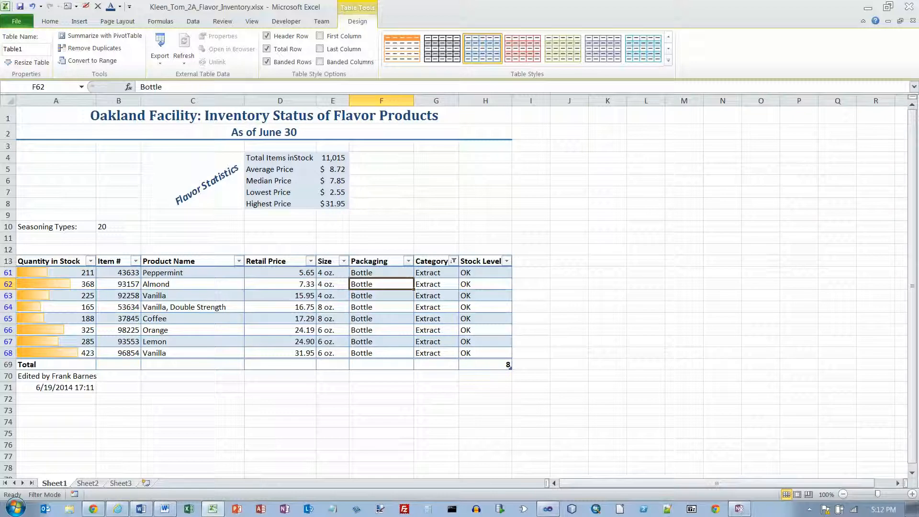
Set the Total row to sum Quantity in Stock to 2190, then return to A1.
left_click(56, 365)
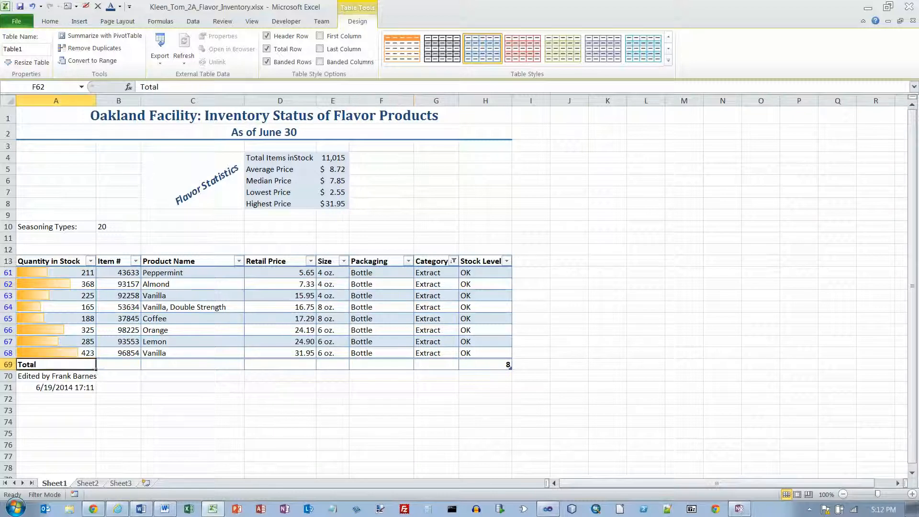
left_click(100, 365)
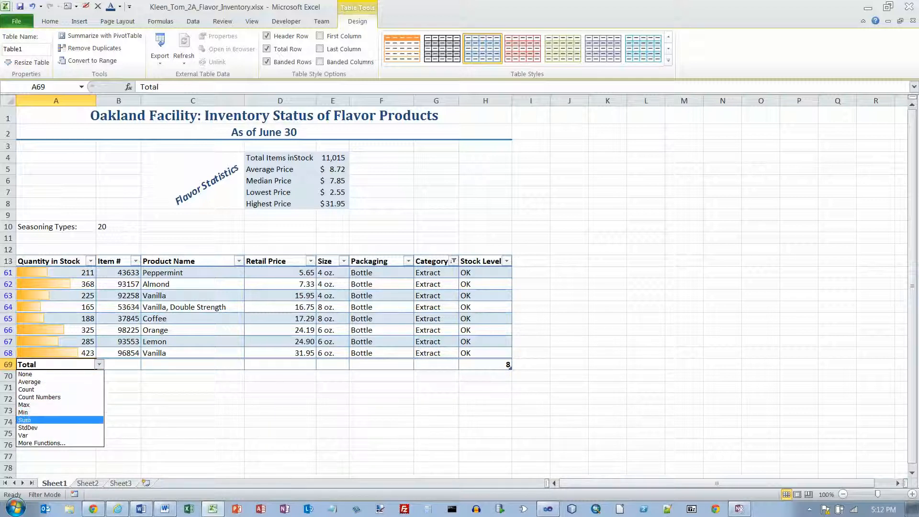
left_click(24, 420)
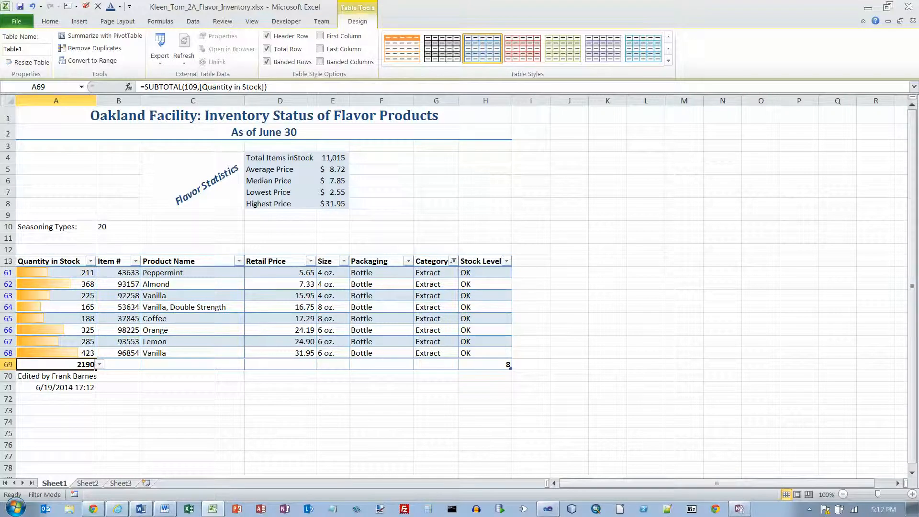
key("ctrl+Home")
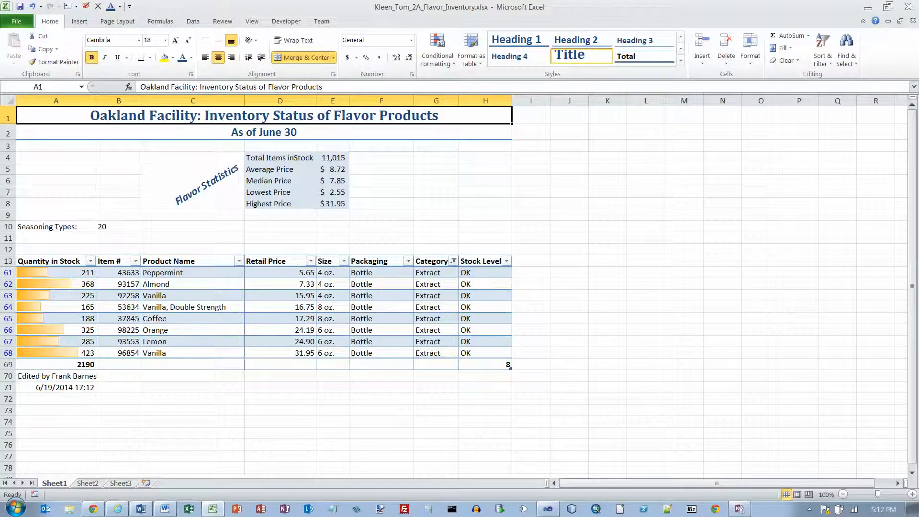
Label A11 'Extract Types:' and enter '8 (2,190 total itmes in stock)' in B11.
left_click(56, 238)
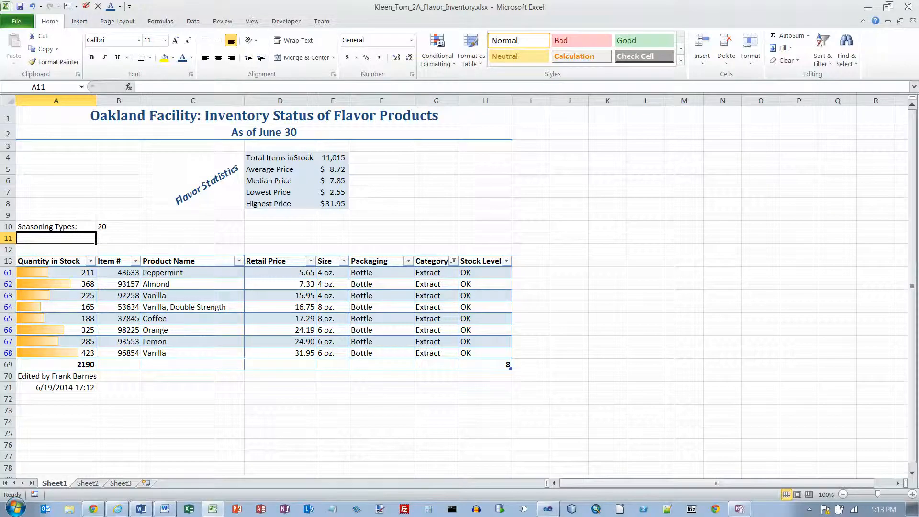
type("Extr")
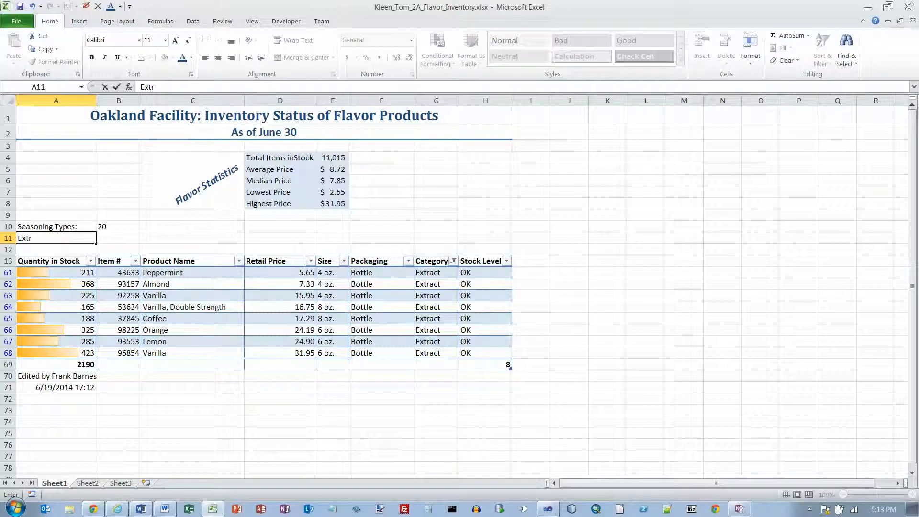
type("act Types:")
key("Tab")
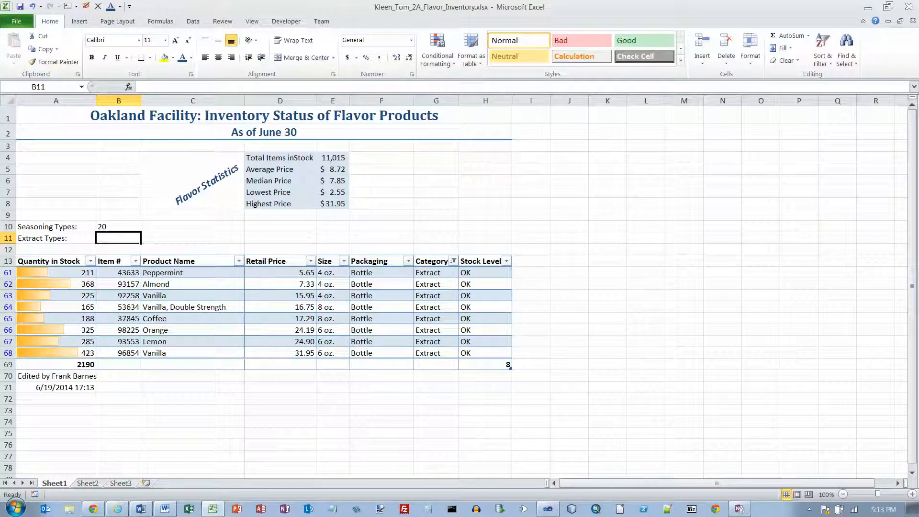
type("8")
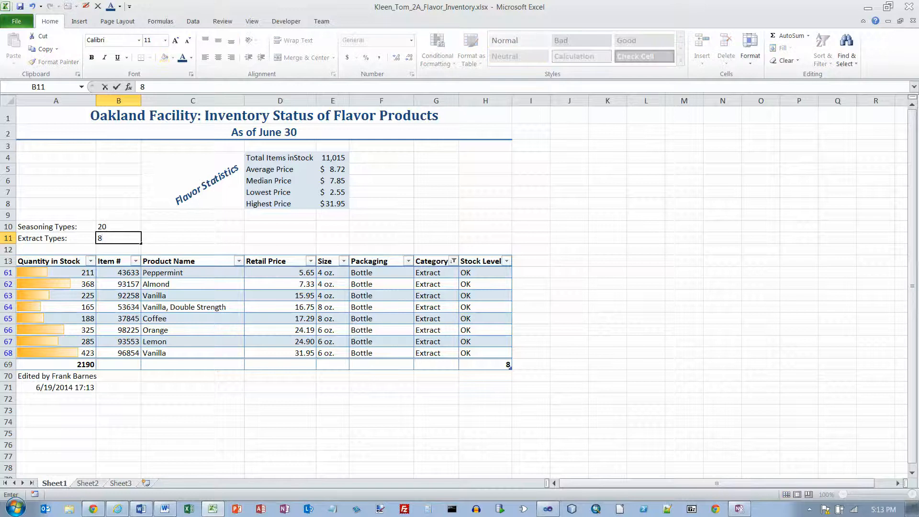
key("Return")
key("Up")
key("Right")
type("8 (2,19")
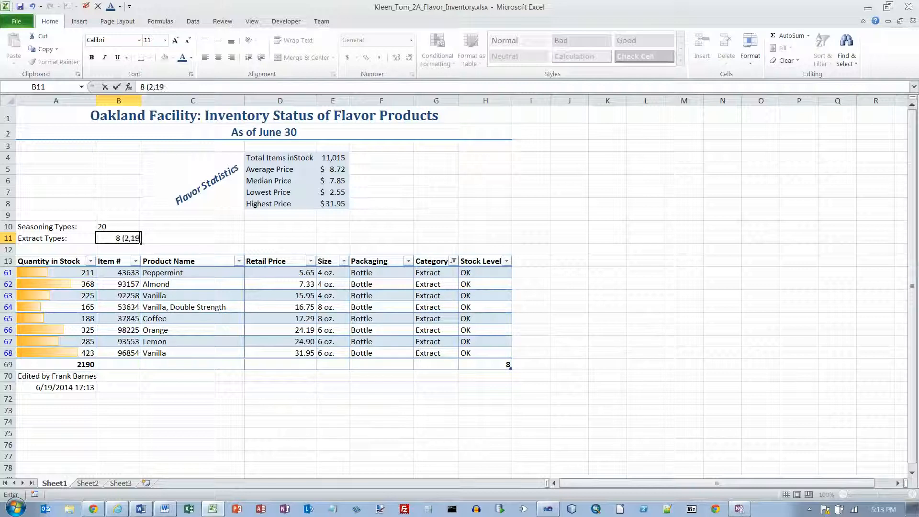
type("0 total itmes")
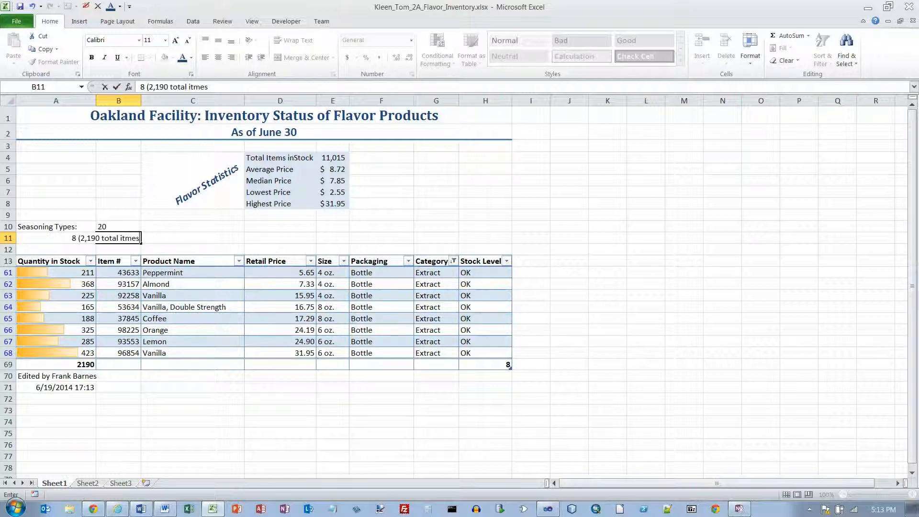
type(" in stock)")
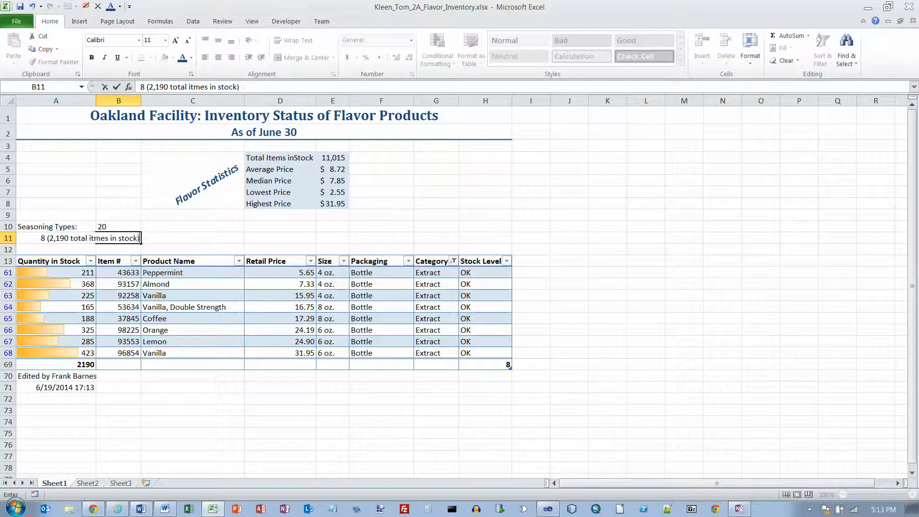
key("Return")
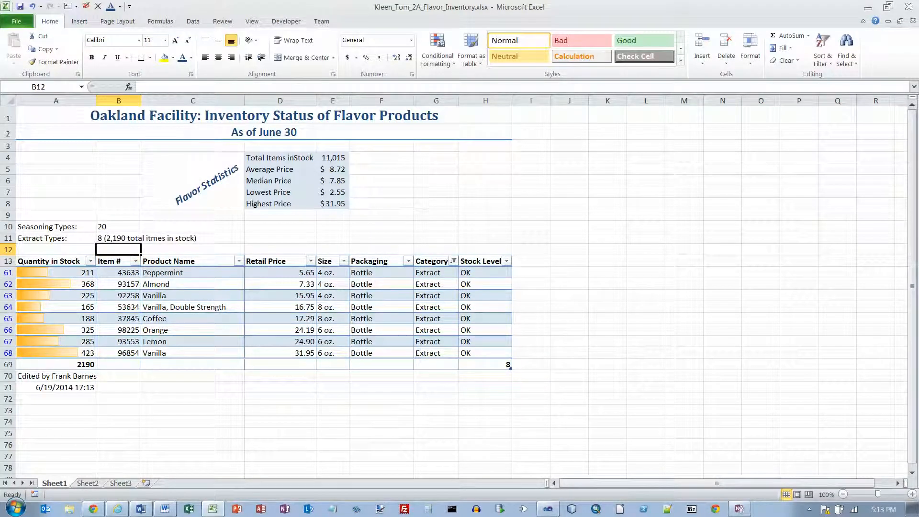
Check B11, then clear the Category filter so Spice and Seasoning rows reappear.
left_click(142, 238)
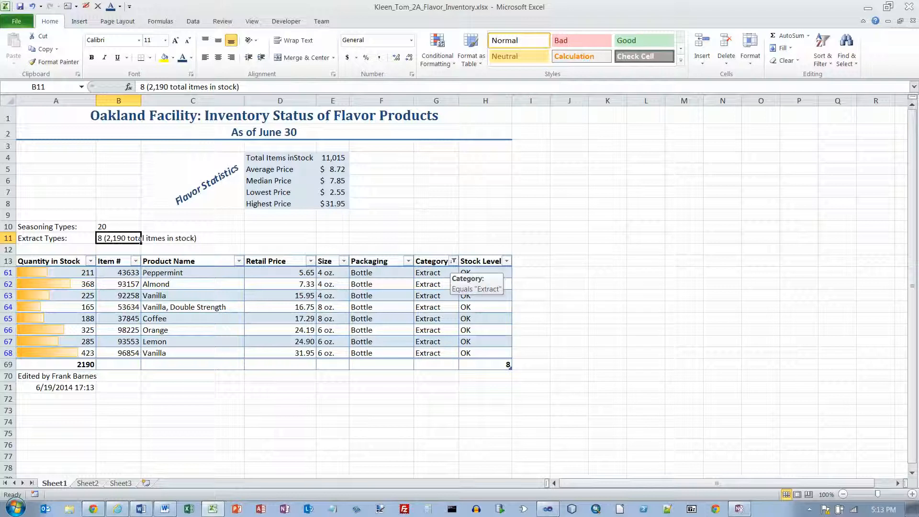
left_click(453, 261)
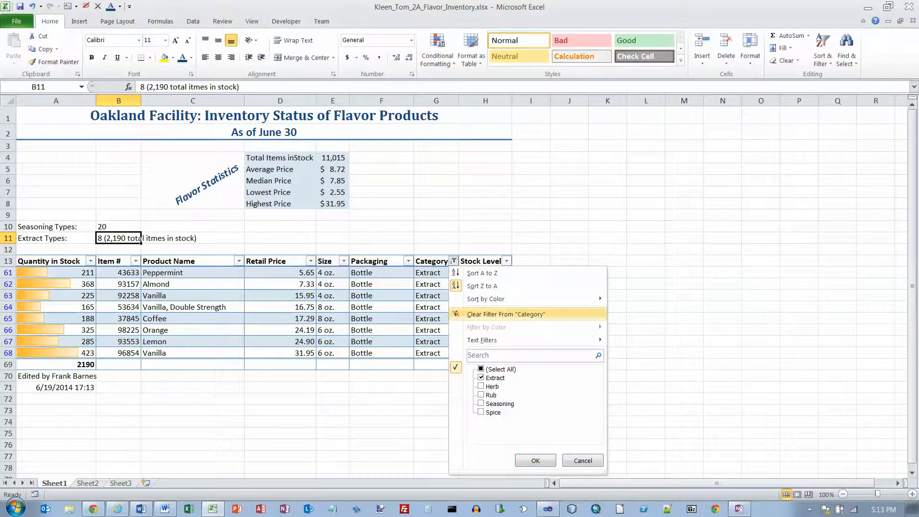
left_click(506, 314)
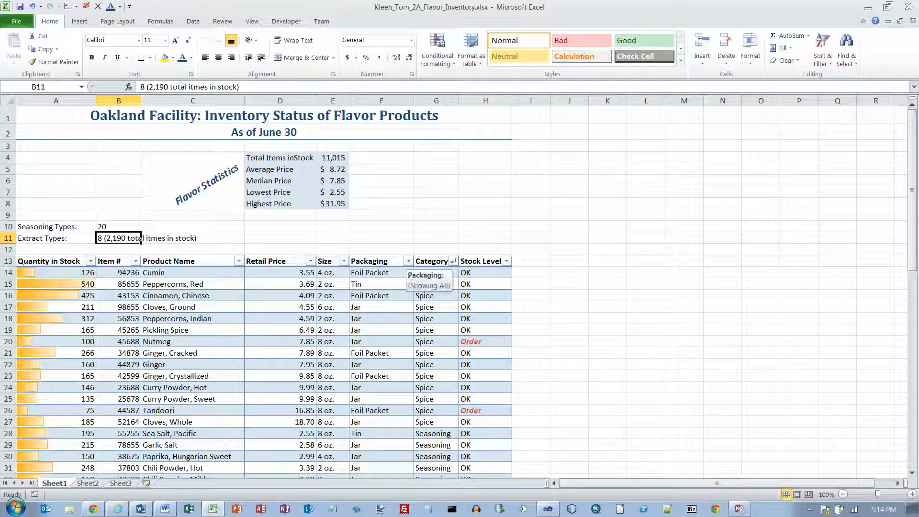
left_click(408, 261)
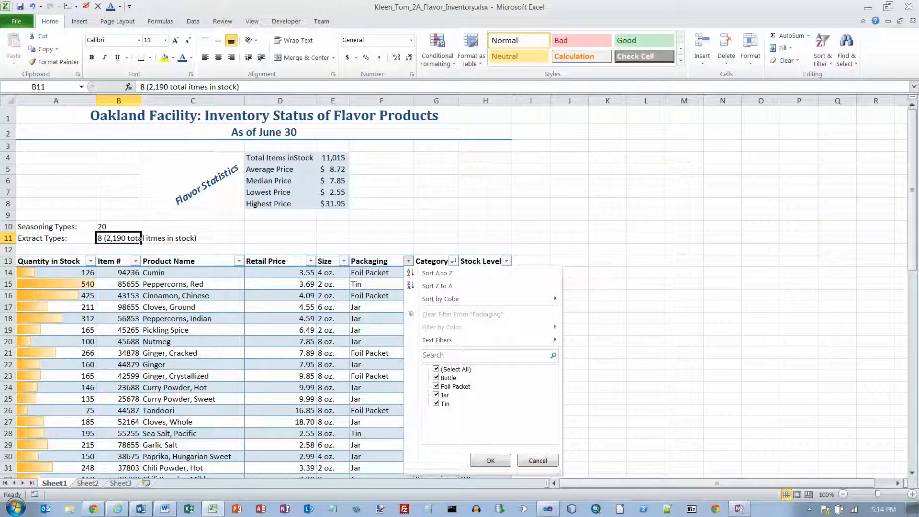
Filter Packaging to Foil Packet only, showing 19 items with a 3502 total.
left_click(436, 369)
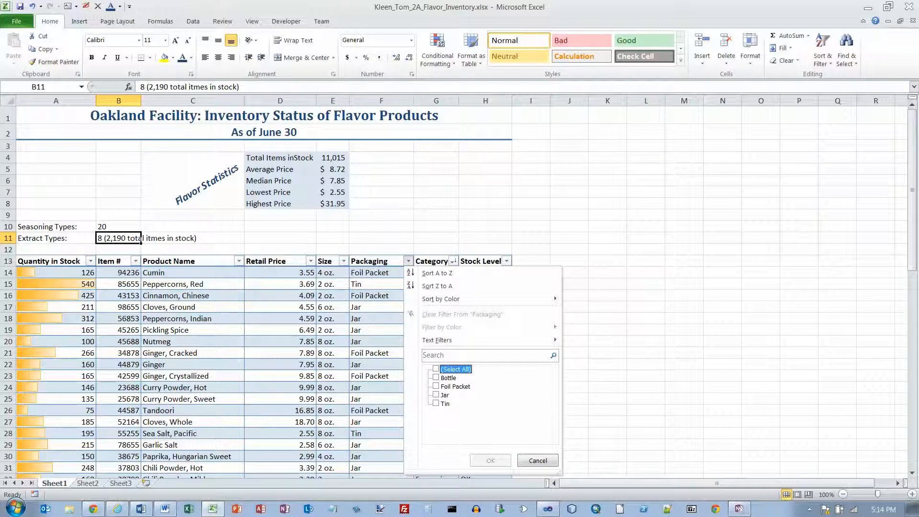
left_click(436, 387)
left_click(490, 460)
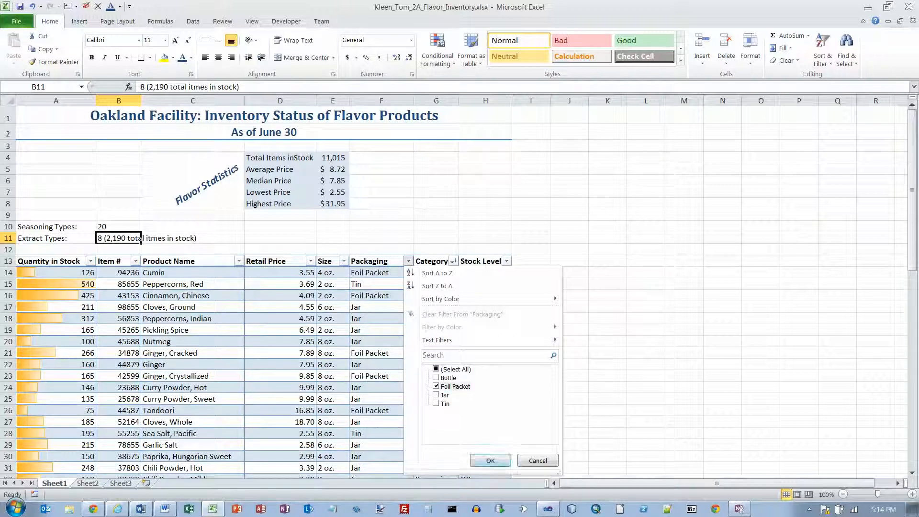
left_click(490, 460)
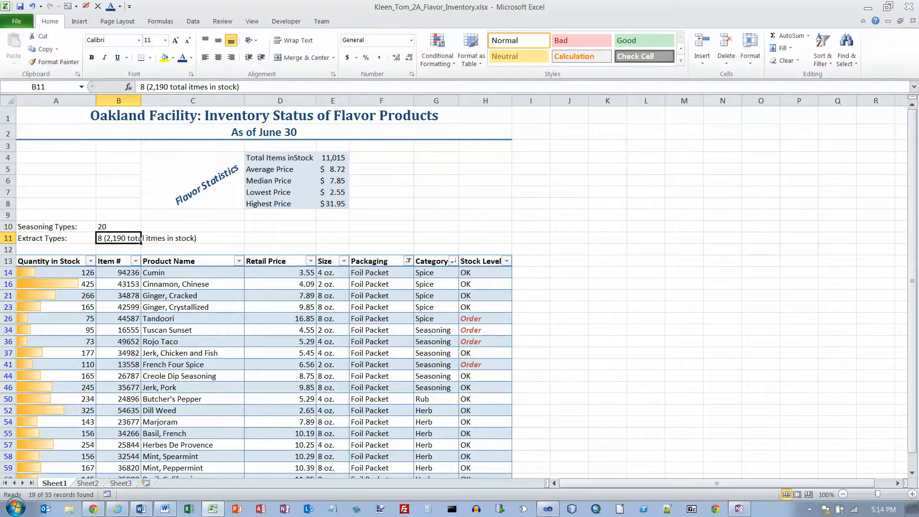
scroll(258, 288, "down", 2)
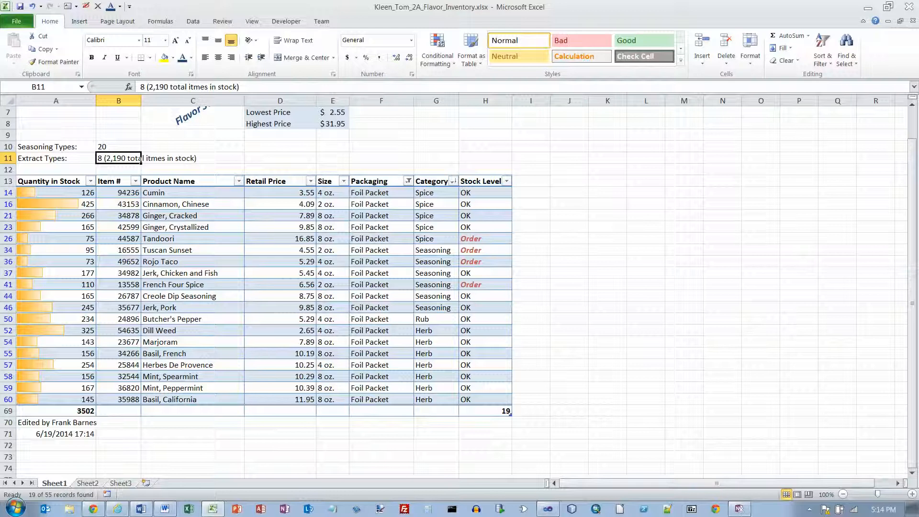
Filter Category to Herb (7 items, 1346 in stock), then clear the Category filter again.
left_click(453, 181)
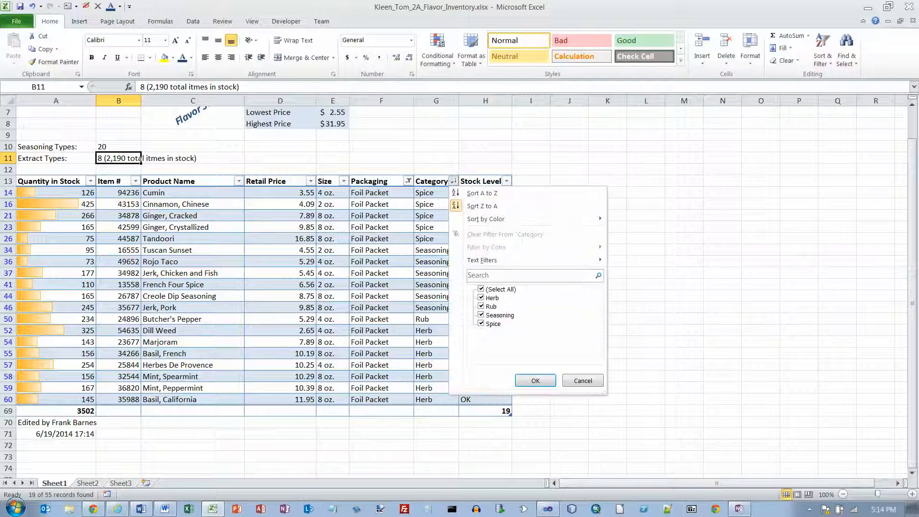
left_click(481, 289)
left_click(482, 289)
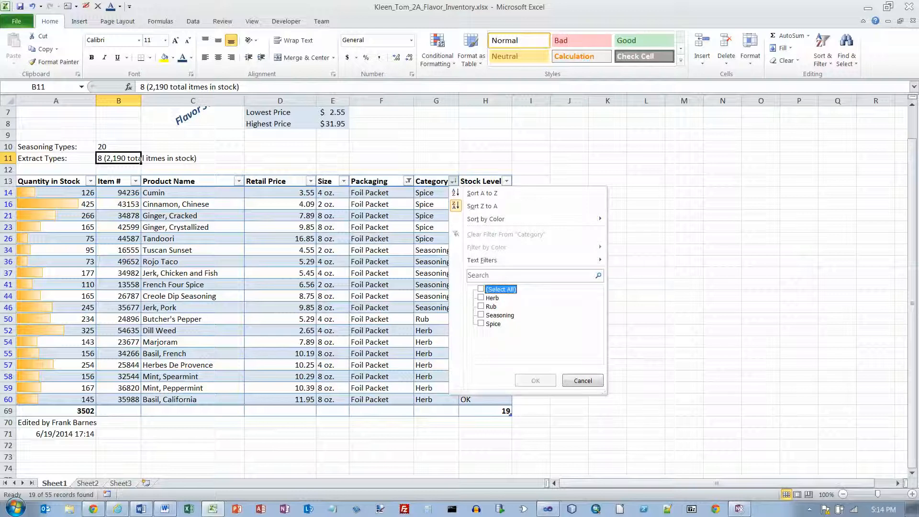
left_click(482, 298)
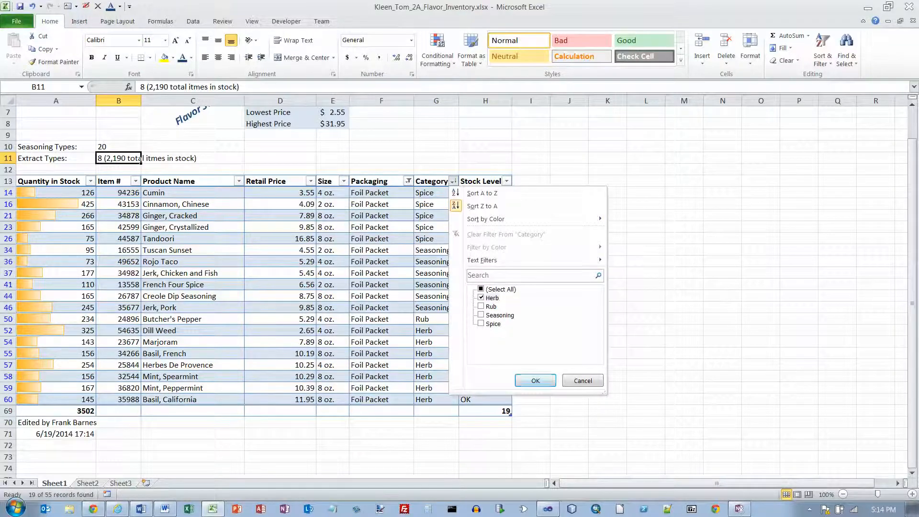
left_click(536, 381)
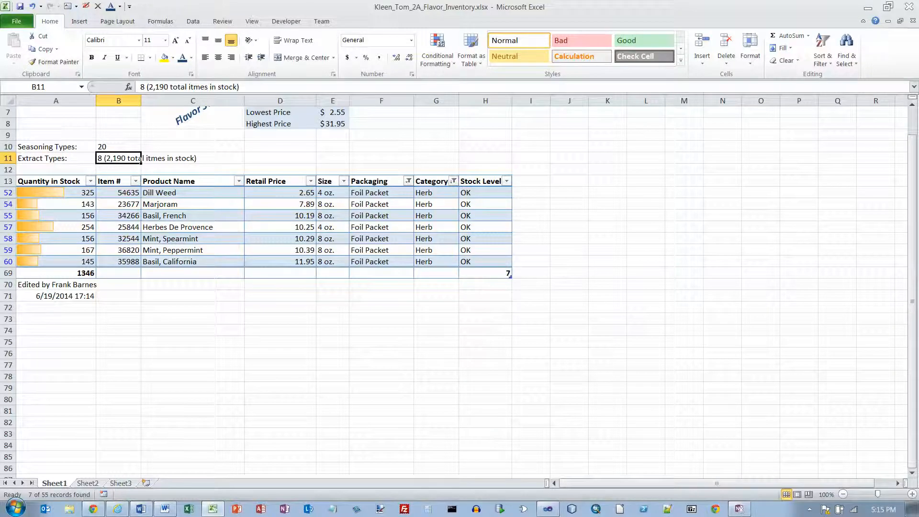
left_click(453, 181)
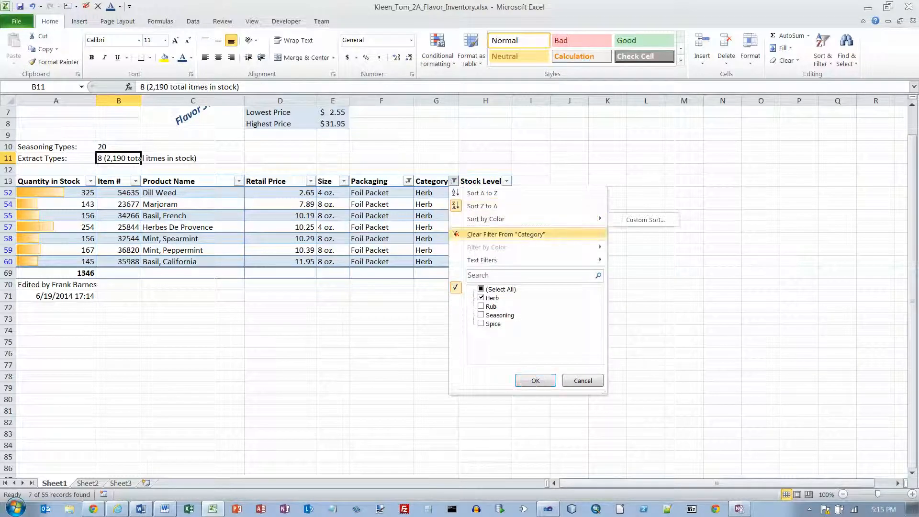
left_click(506, 234)
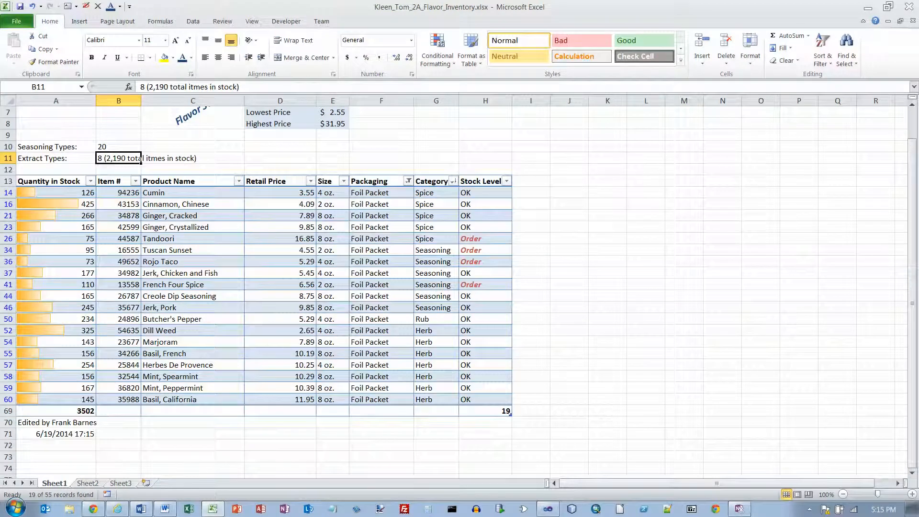
Clear the Packaging filter and sort all products by Item # smallest to largest.
left_click(408, 180)
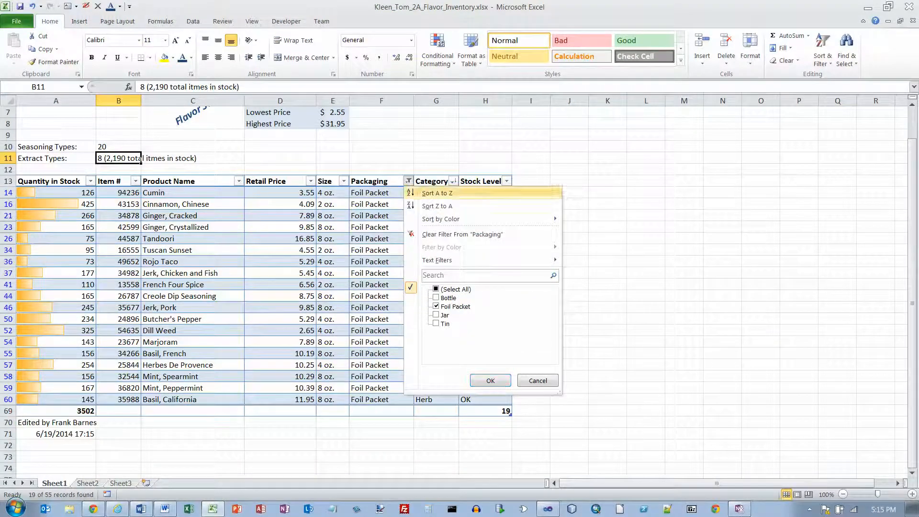
left_click(462, 234)
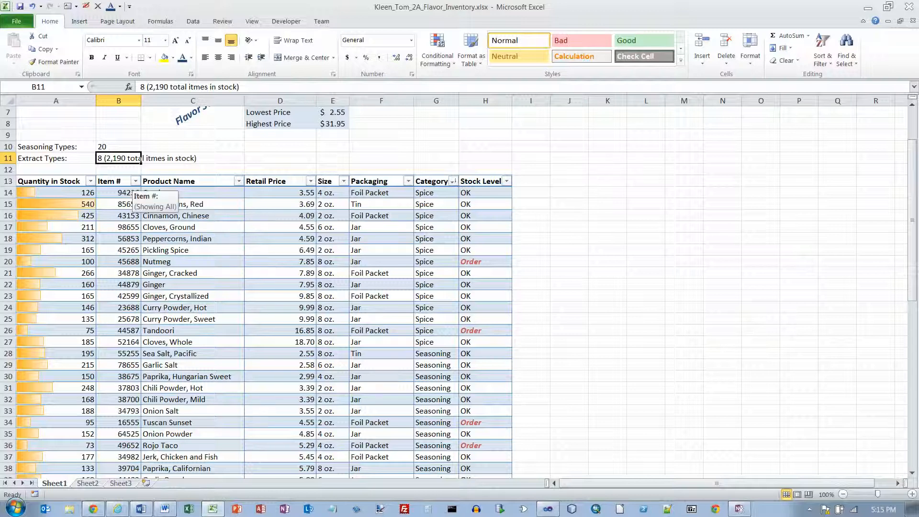
left_click(136, 181)
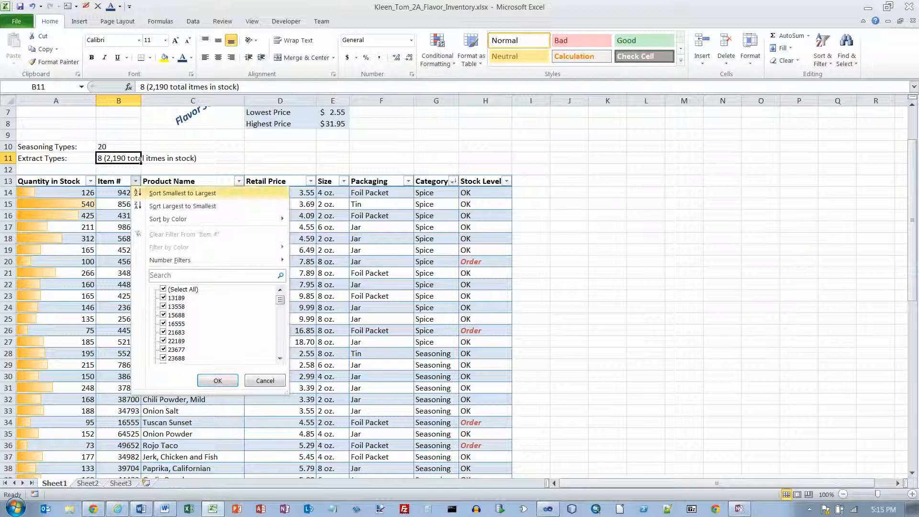
left_click(182, 193)
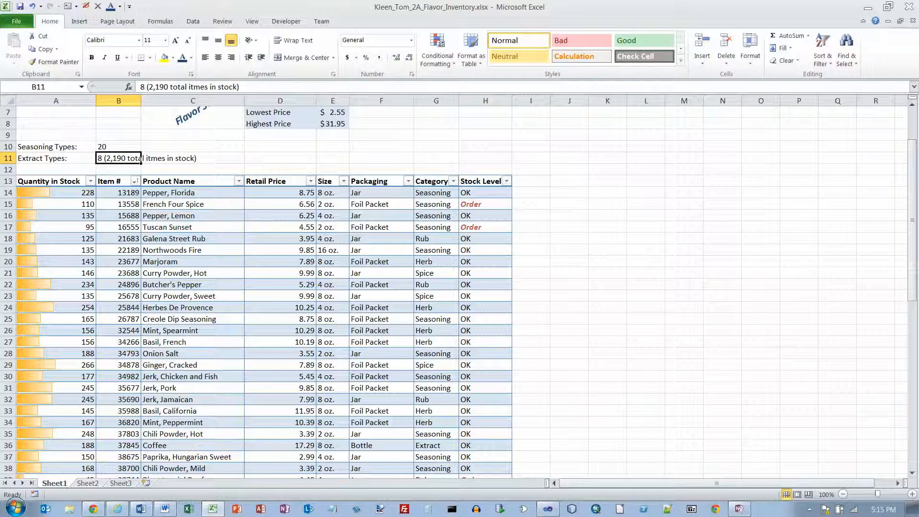
left_click(192, 193)
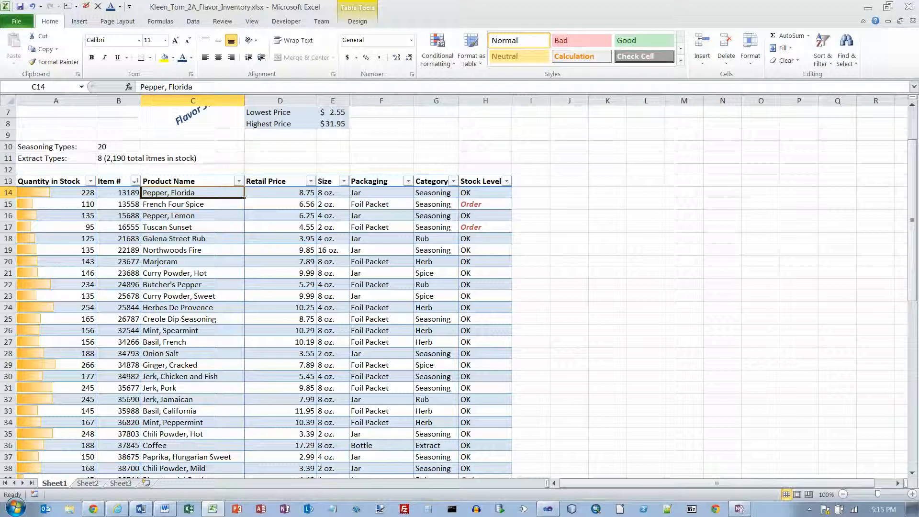
Convert the flavor table to a normal range via Table Tools Design, confirming Yes.
left_click(357, 21)
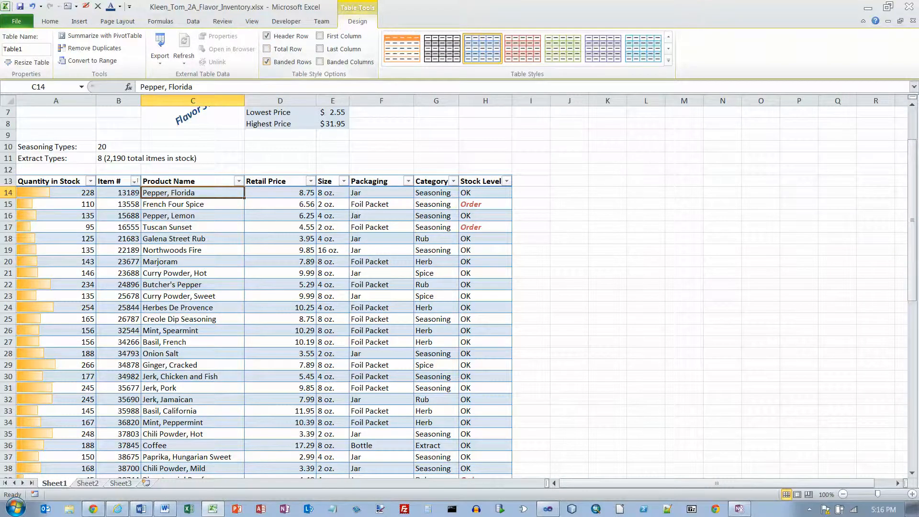
scroll(263, 287, "down", 13)
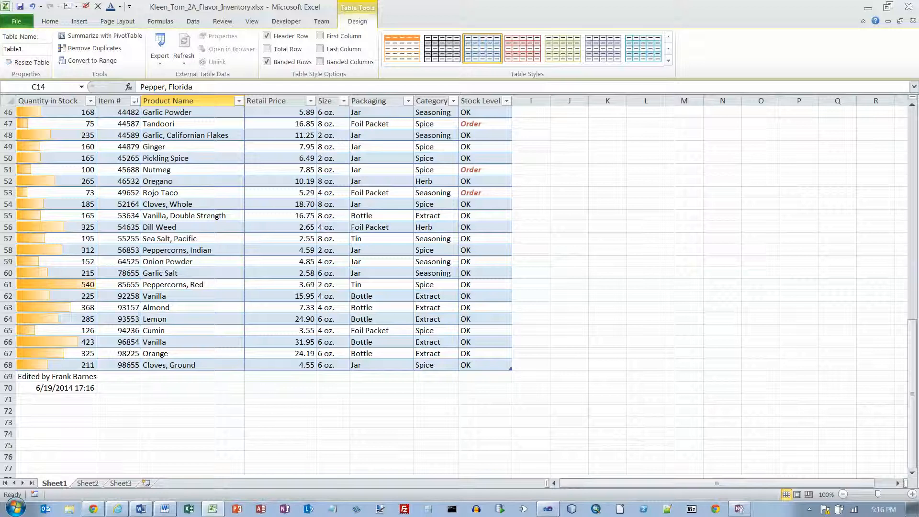
scroll(264, 288, "up", 15)
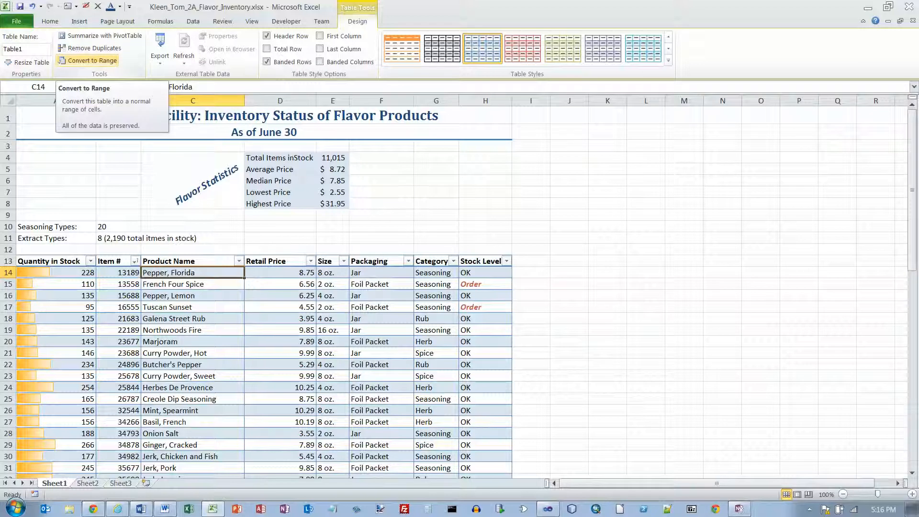
left_click(91, 60)
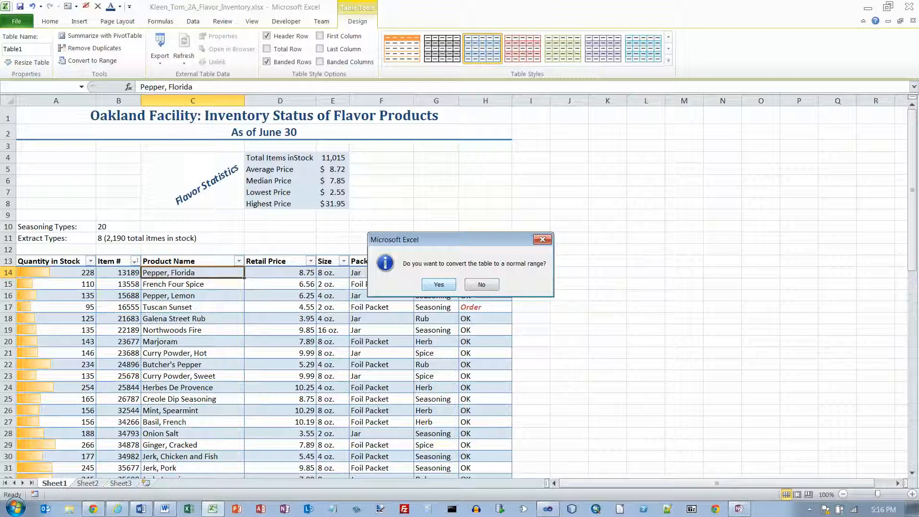
key("Return")
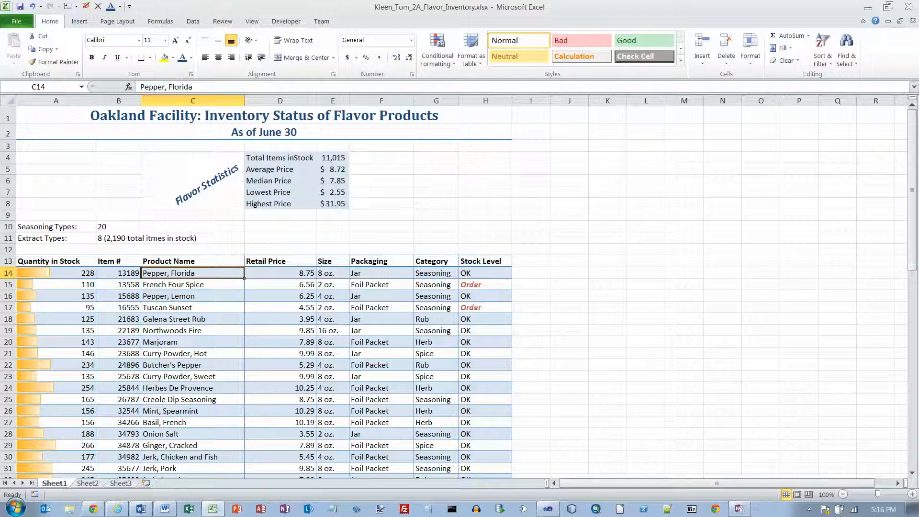
scroll(263, 292, "down", 13)
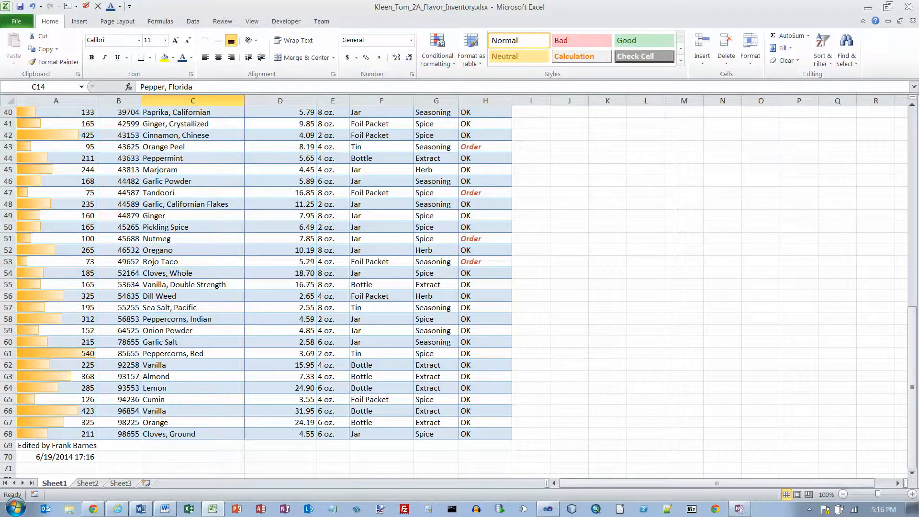
scroll(266, 292, "up", 9)
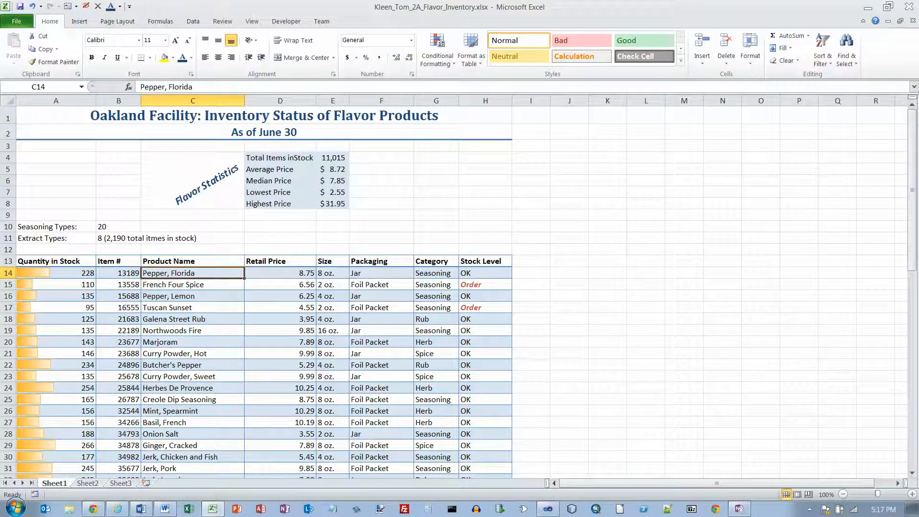
key("ctrl+Home")
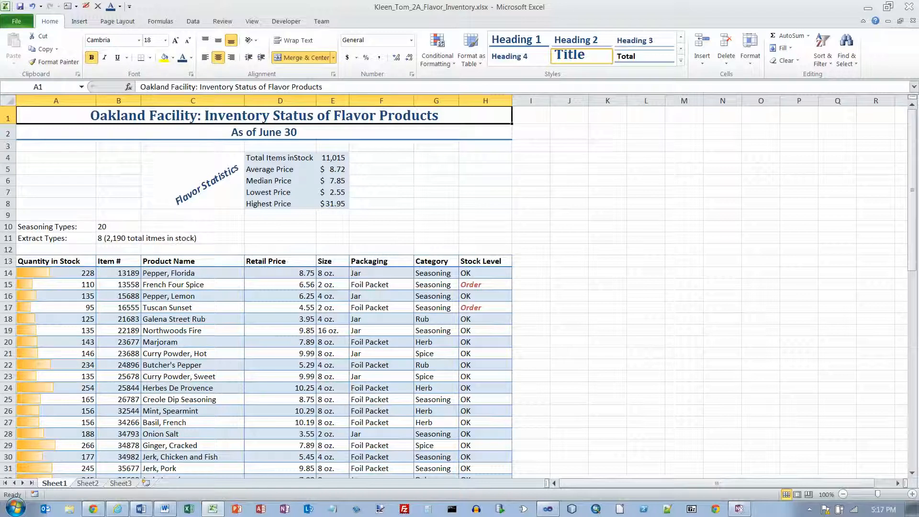
Apply the Heading 4 cell style to headers A13:H13 and center them.
left_click_drag(56, 261, 484, 261)
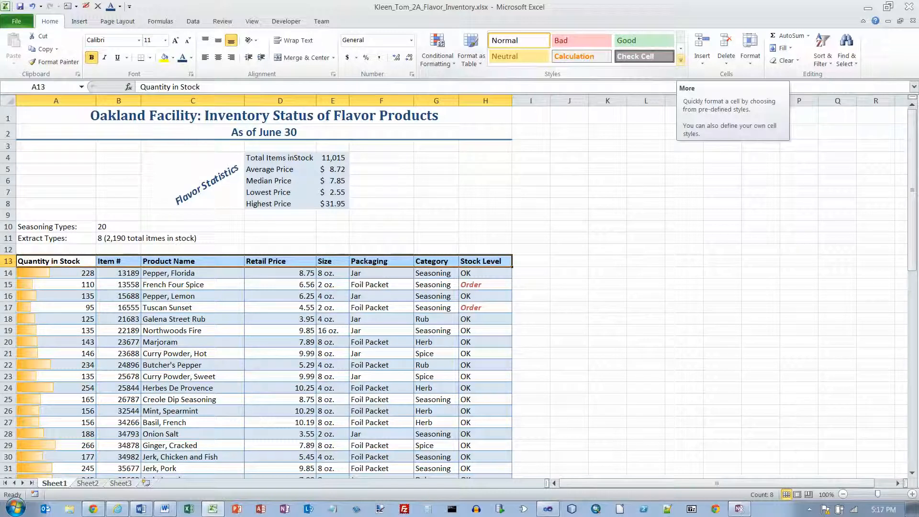
left_click(680, 59)
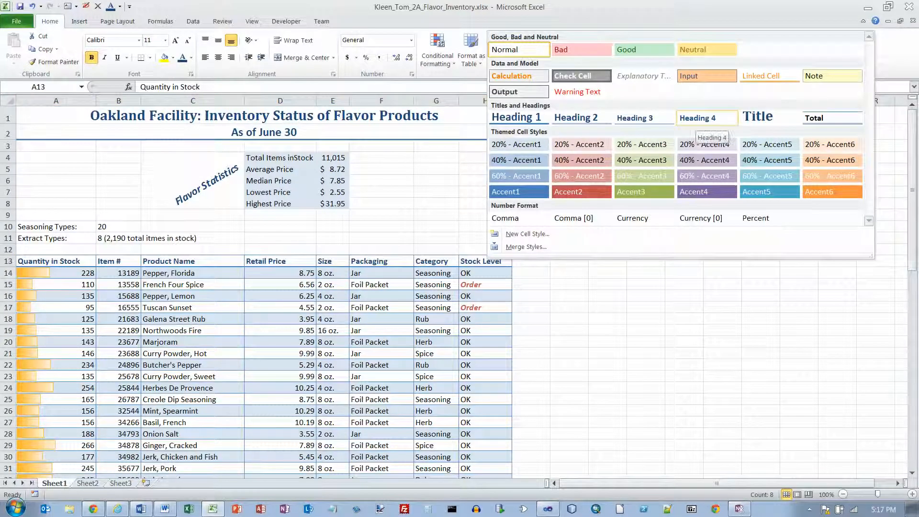
left_click(698, 126)
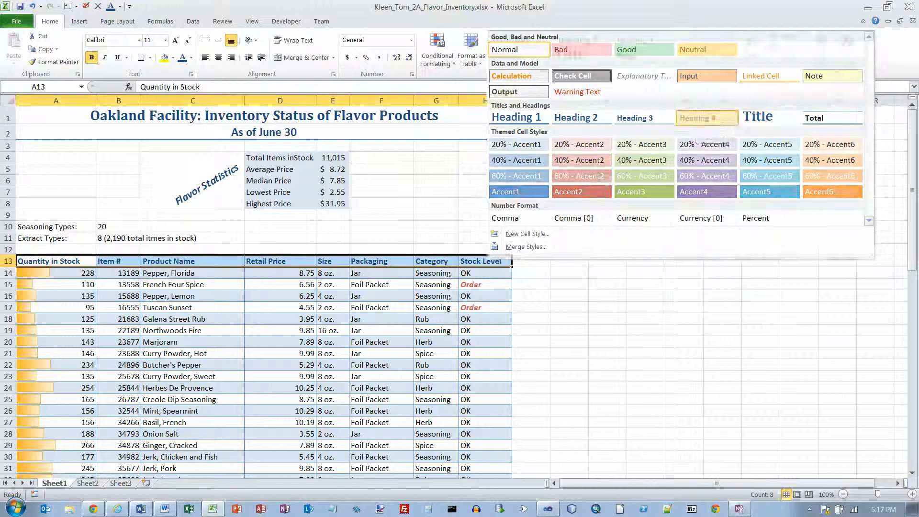
left_click(218, 57)
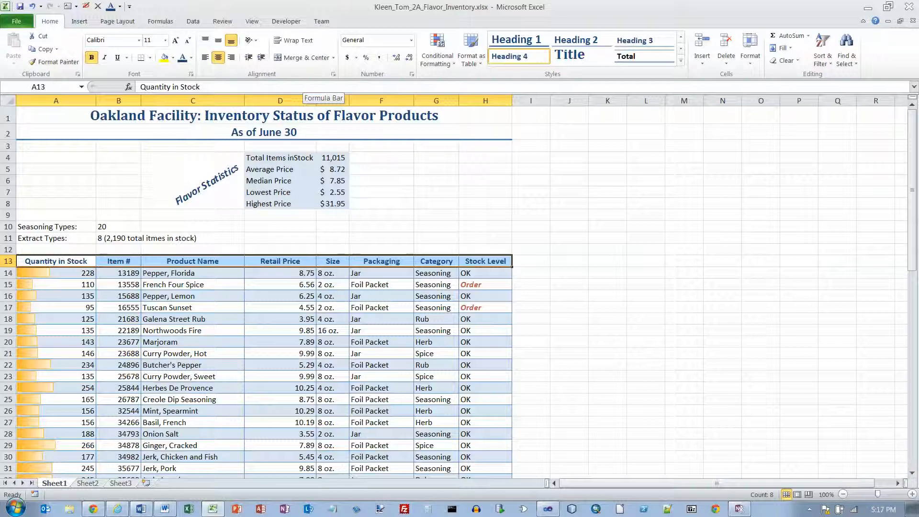
Insert a File Name field into the left footer section in Page Layout view.
left_click(79, 21)
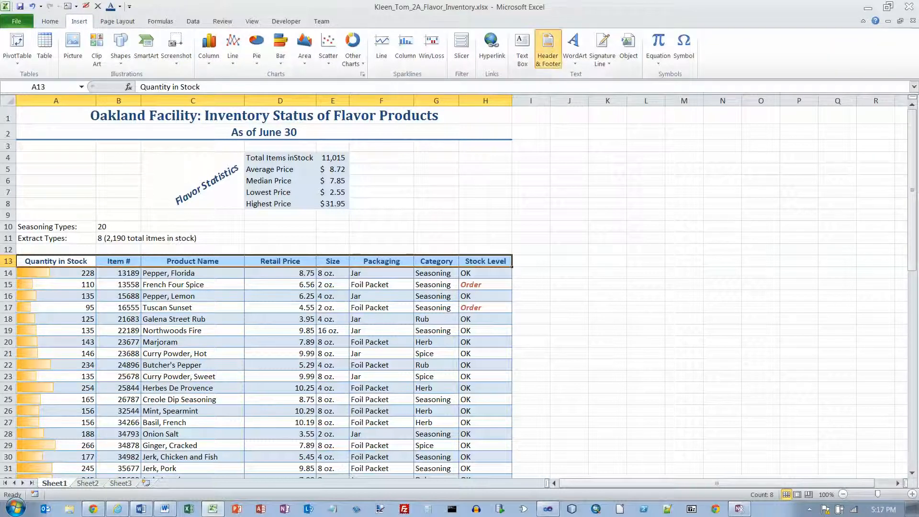
left_click(547, 52)
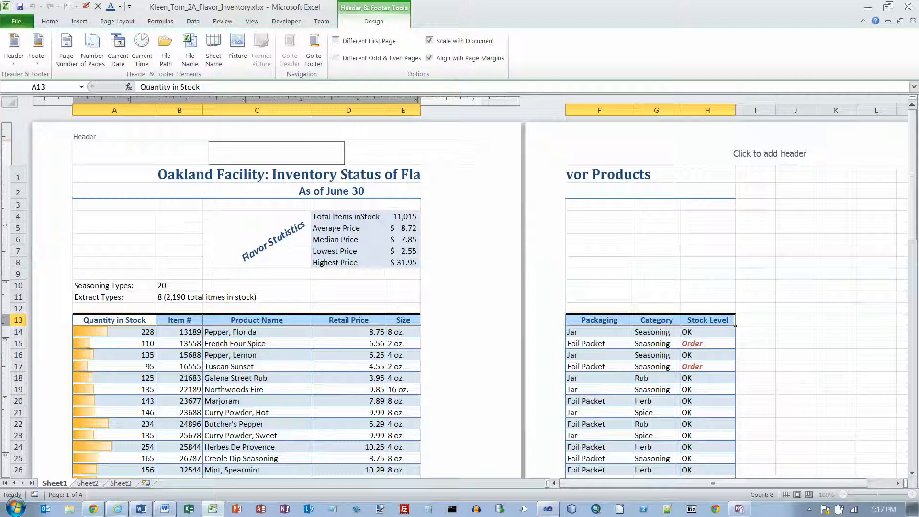
left_click(314, 48)
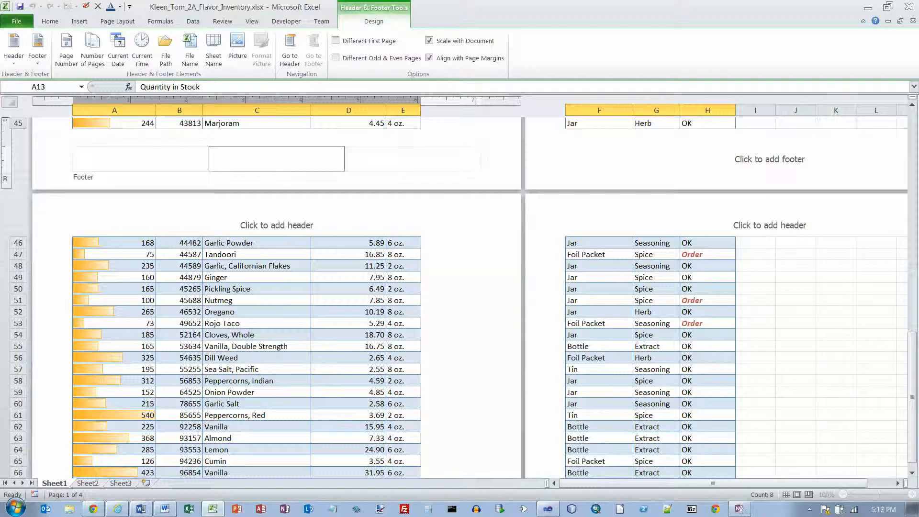
left_click(140, 159)
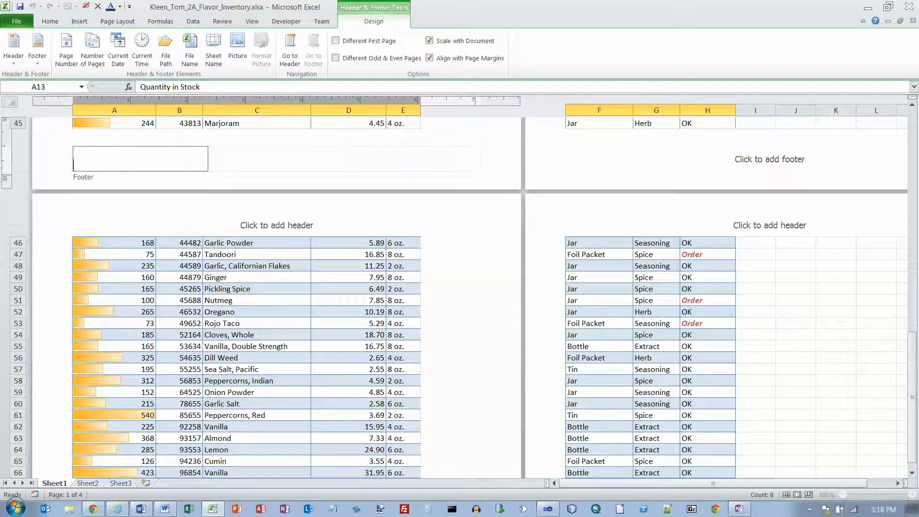
left_click(276, 159)
left_click(413, 159)
left_click(140, 159)
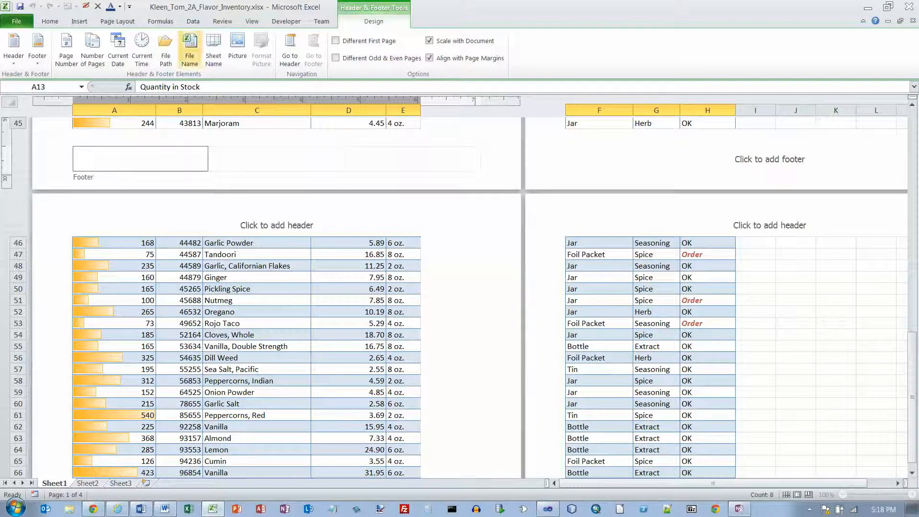
left_click(190, 48)
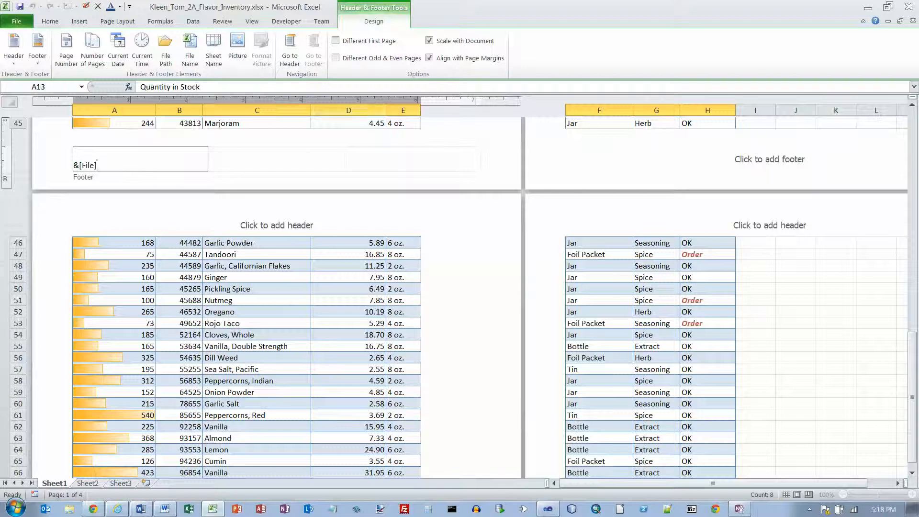
left_click(101, 483)
Delete the empty Sheet2 and Sheet3 worksheets.
right_click(102, 482)
left_click(130, 367)
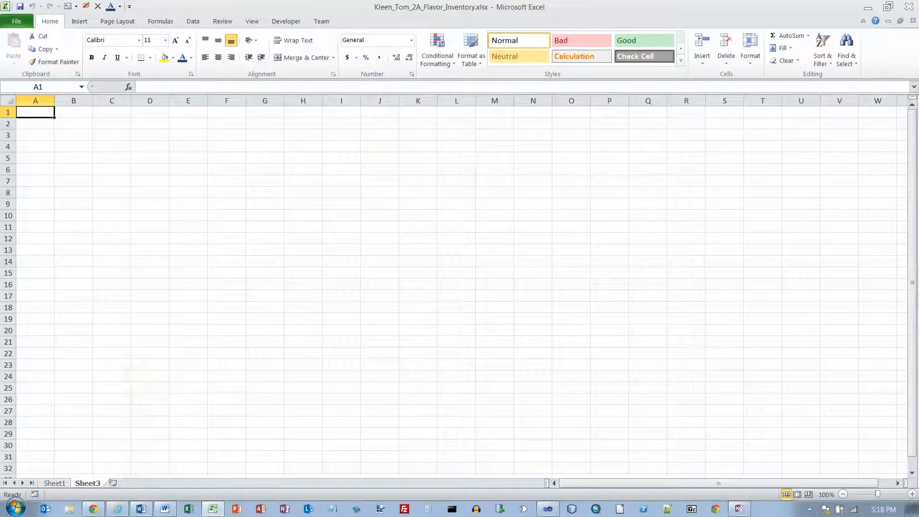
right_click(100, 483)
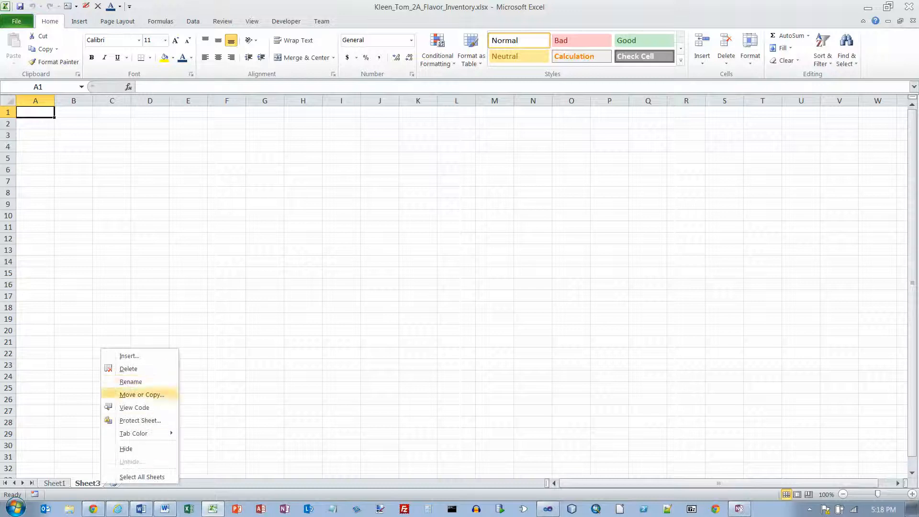
left_click(127, 369)
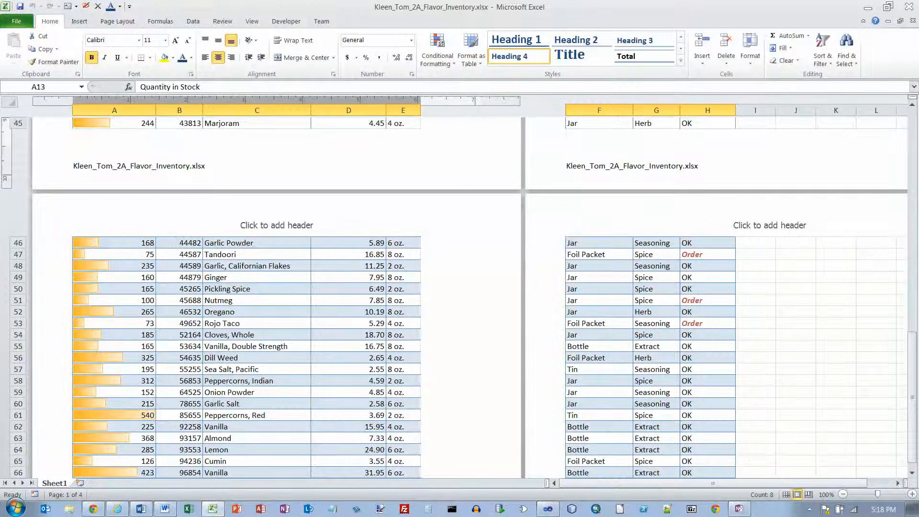
Return to the top of the sheet in Normal view and bring up the Page Layout themes.
key("ctrl+Home")
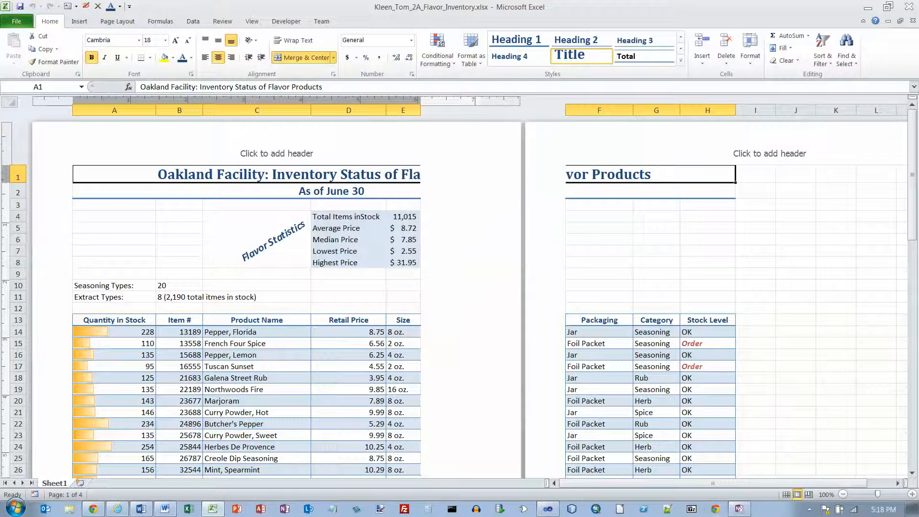
left_click(787, 495)
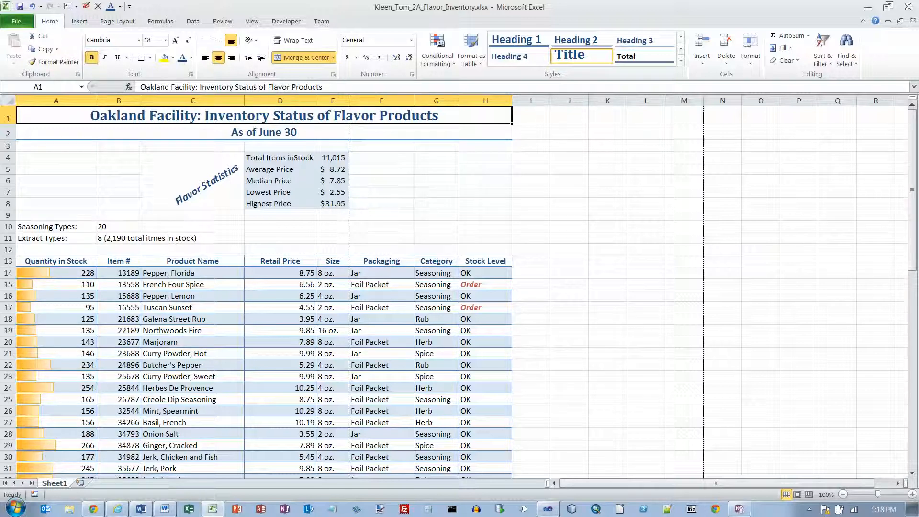
left_click(117, 21)
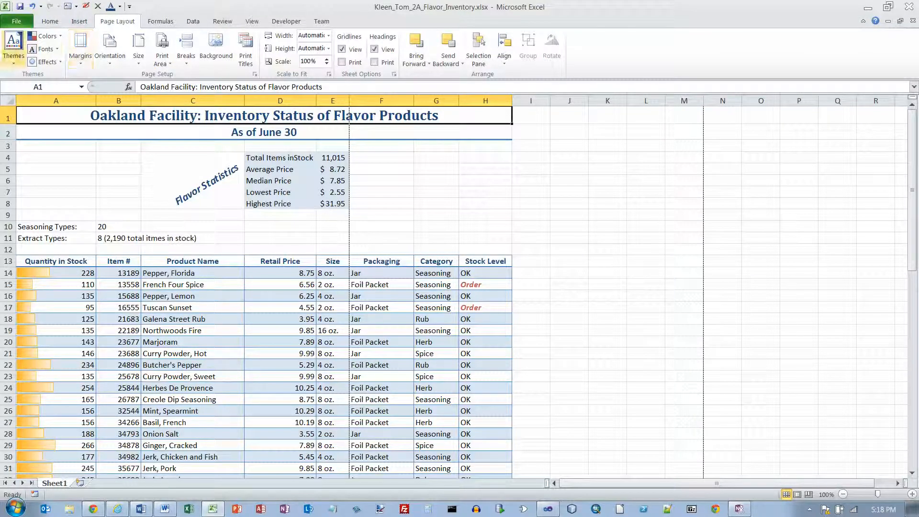
left_click(14, 48)
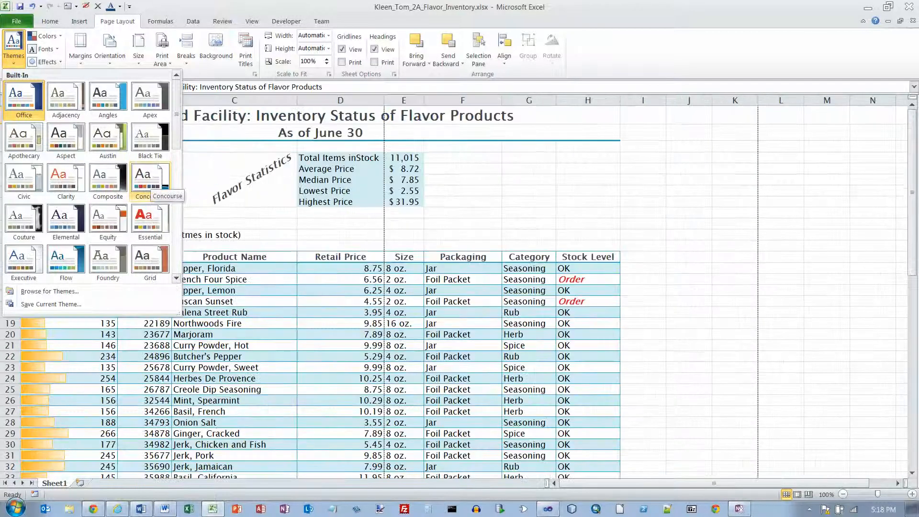
Apply the Concourse theme to the flavor inventory workbook.
left_click(152, 185)
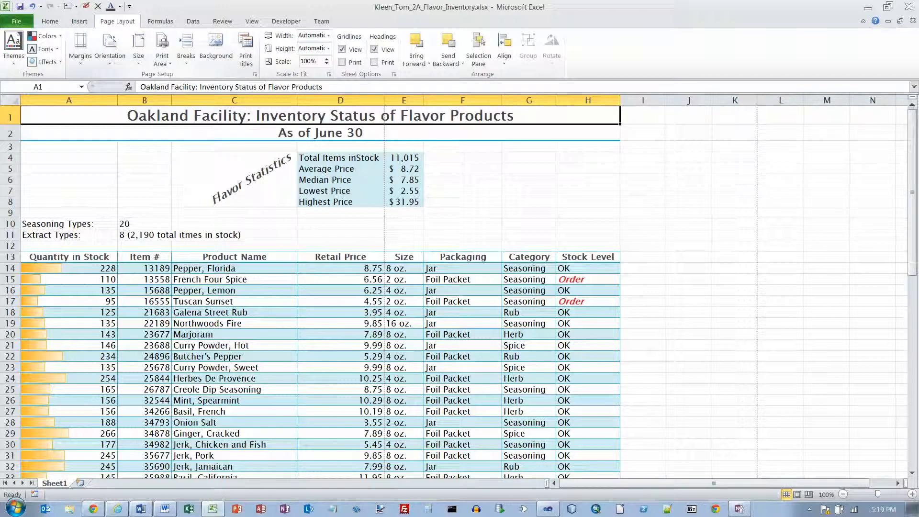
Center the printout horizontally via Custom Margins and set landscape orientation.
left_click(80, 48)
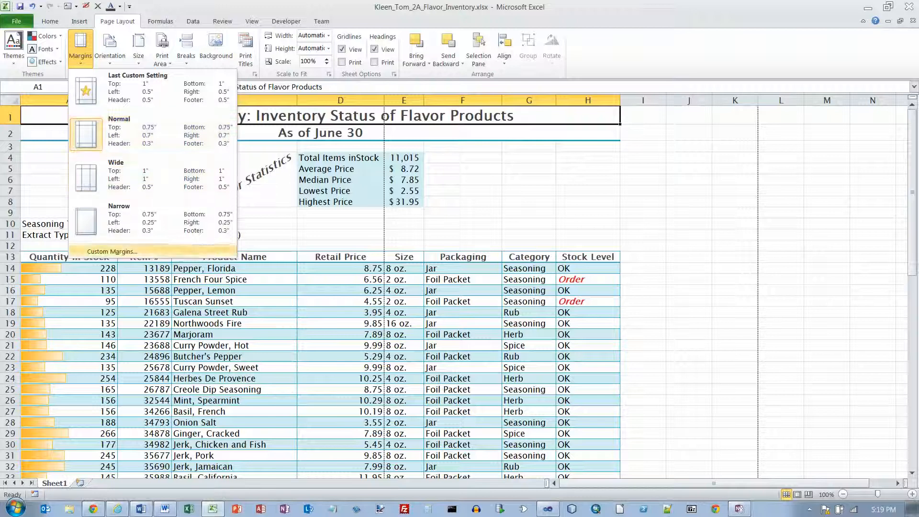
left_click(112, 251)
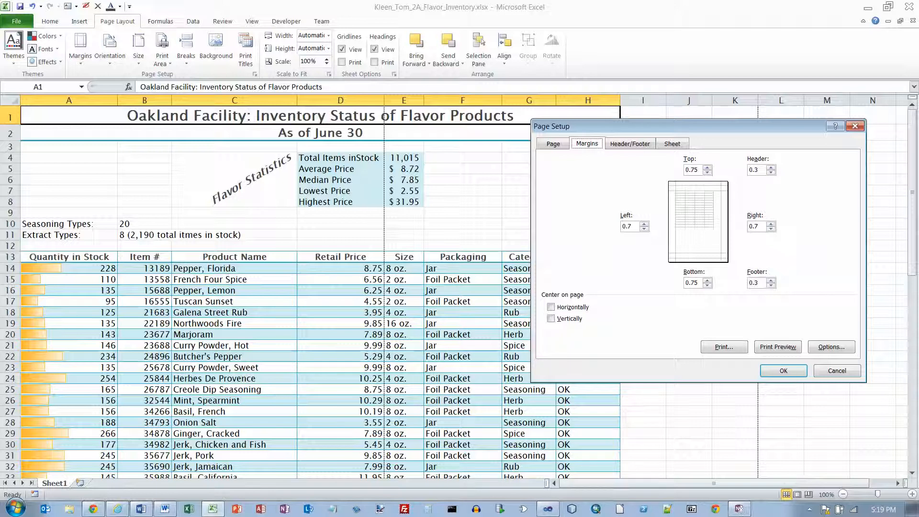
left_click_drag(679, 126, 663, 124)
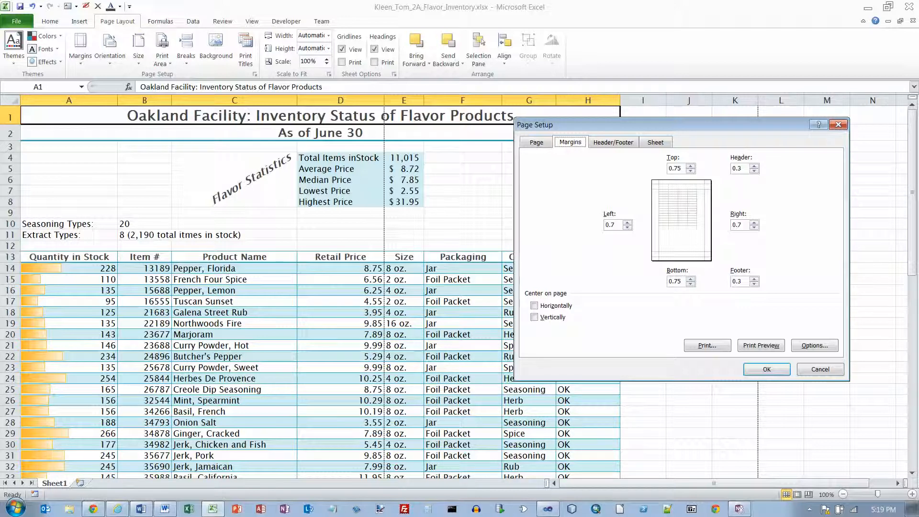
left_click(535, 306)
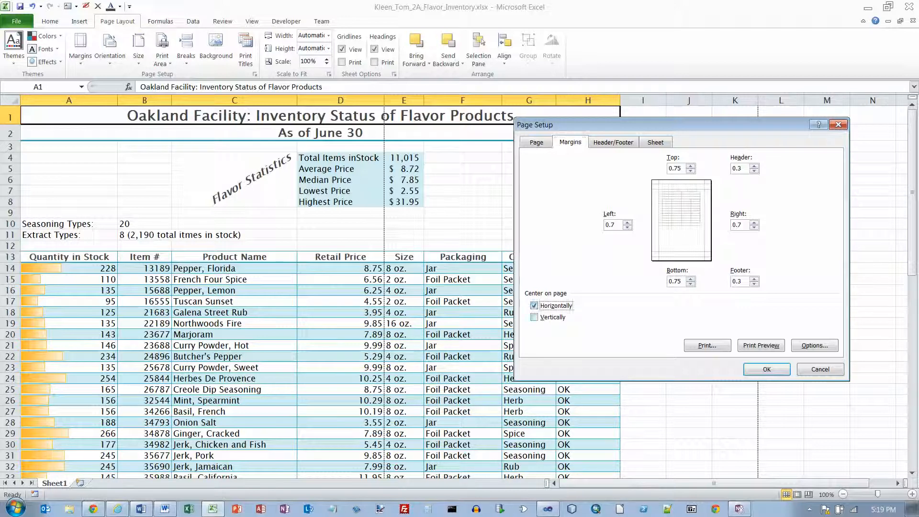
left_click(766, 369)
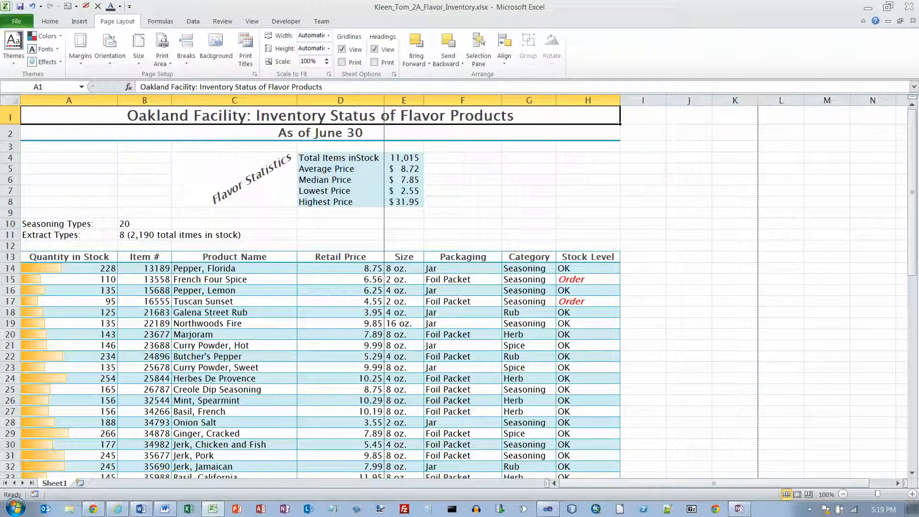
left_click(110, 48)
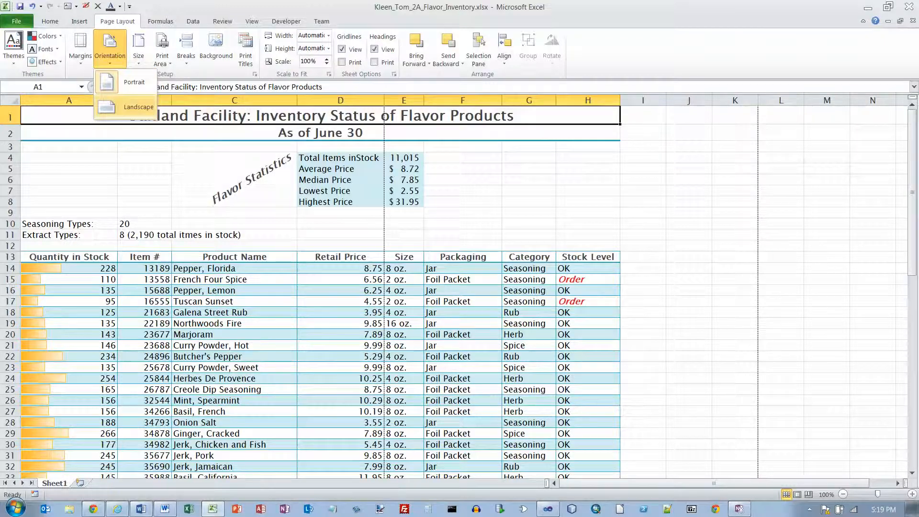
left_click(128, 106)
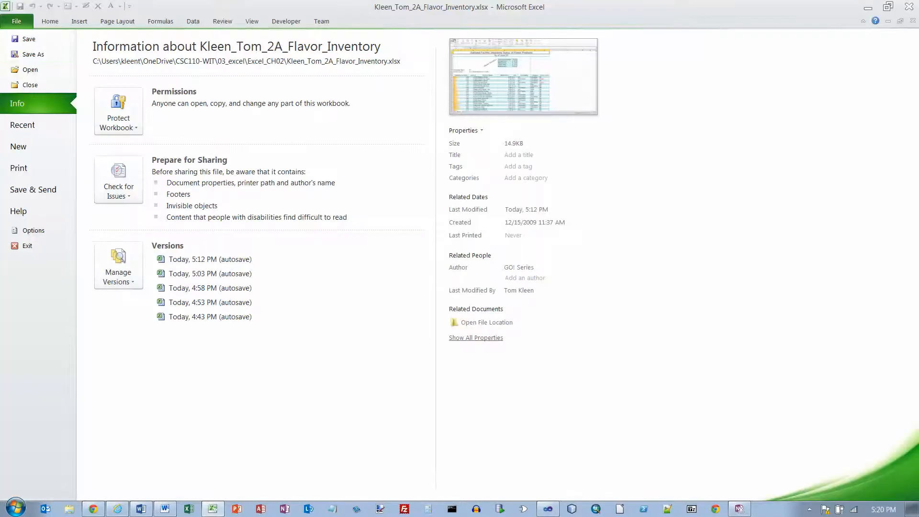
Step through all five landscape pages in print preview, then return to the worksheet.
left_click(38, 168)
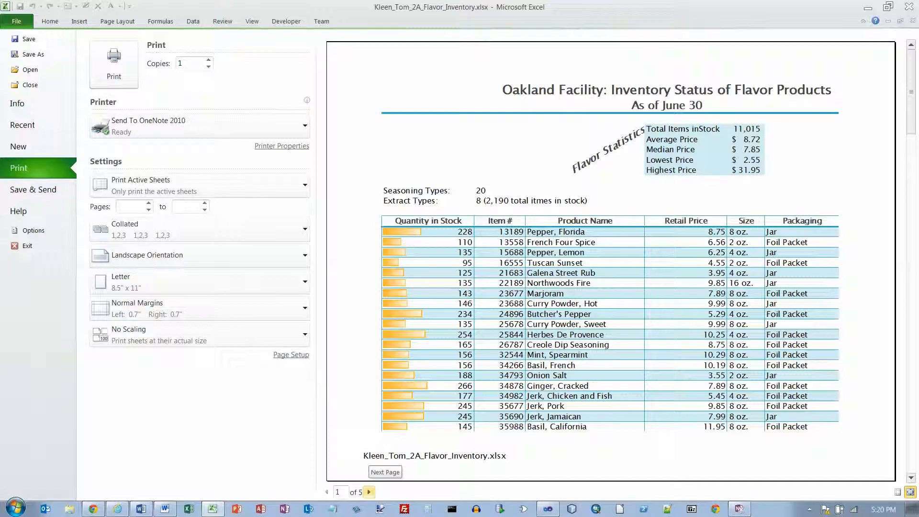
left_click(369, 492)
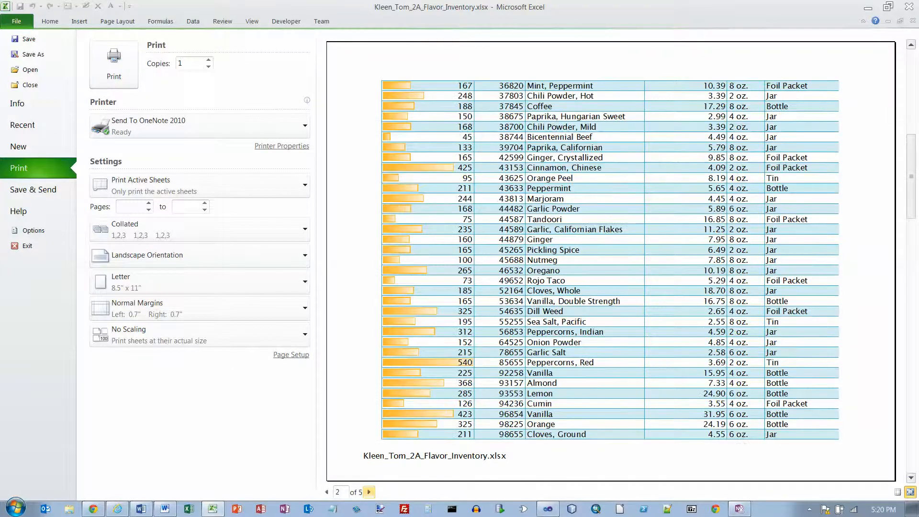
left_click(368, 492)
left_click(368, 492)
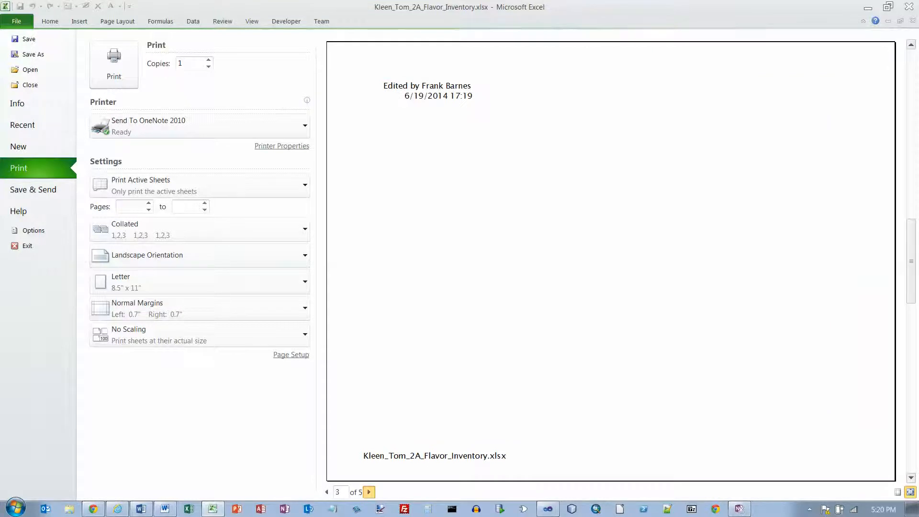
left_click(369, 492)
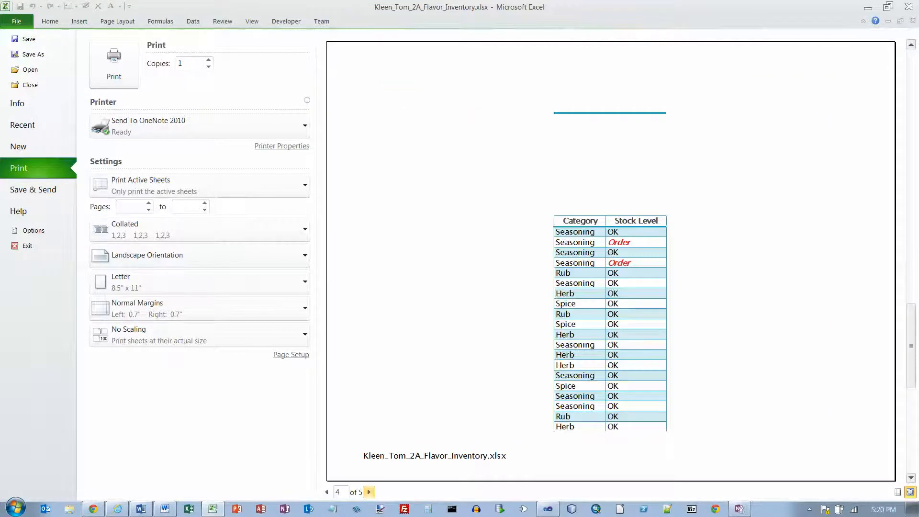
left_click(369, 492)
left_click(369, 492)
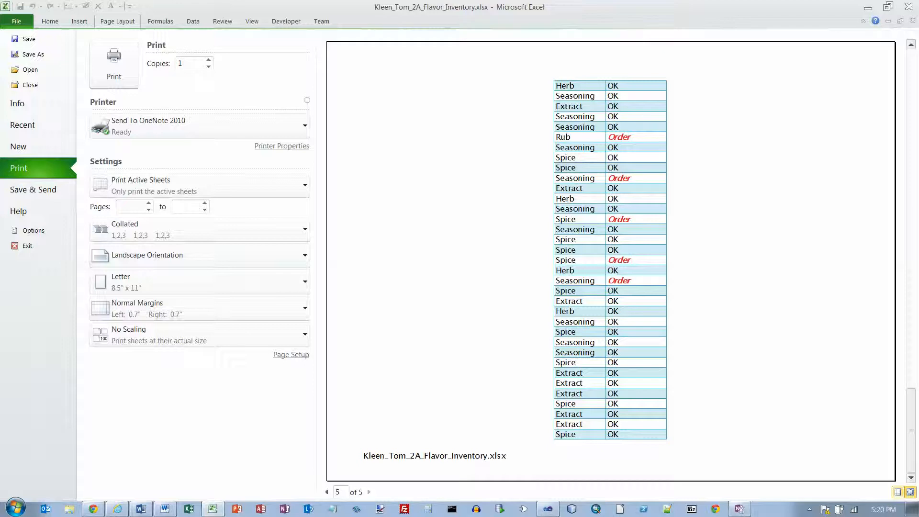
left_click(117, 21)
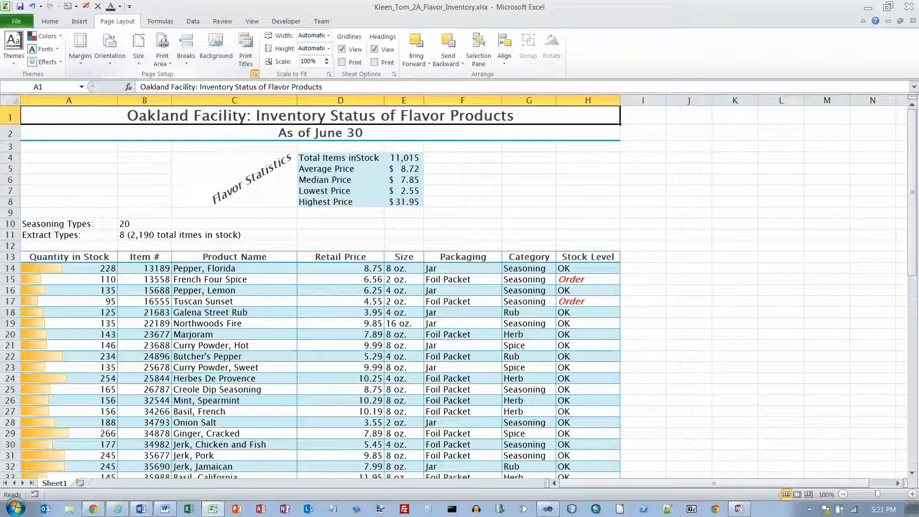
Set row 13 ($13:$13) as the Print Titles rows to repeat at top.
left_click(255, 73)
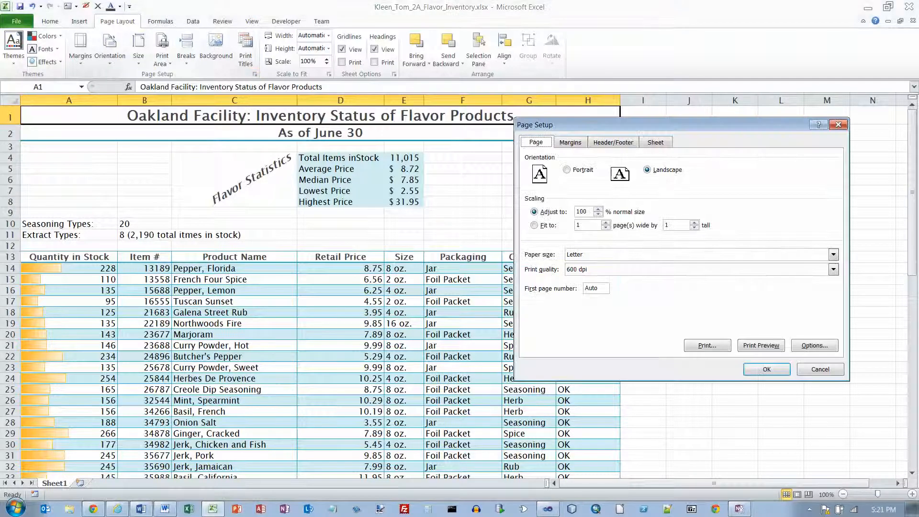
left_click(839, 124)
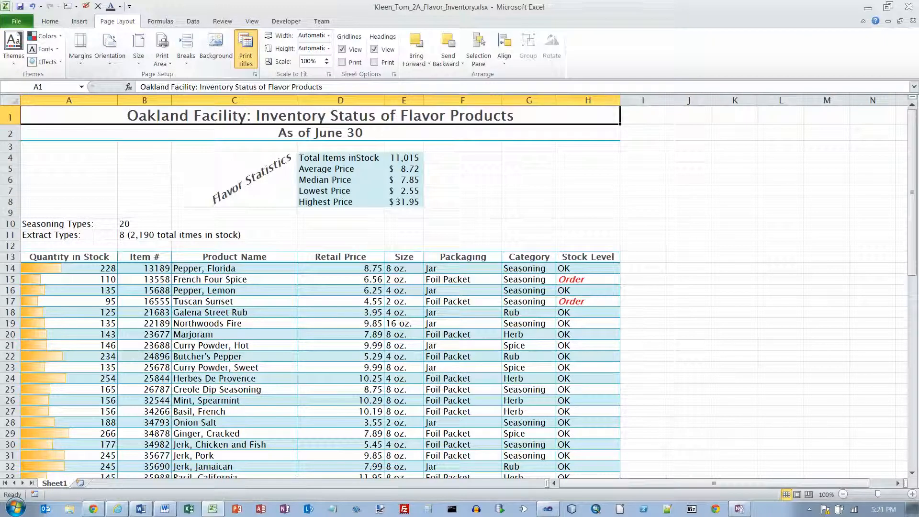
left_click(246, 50)
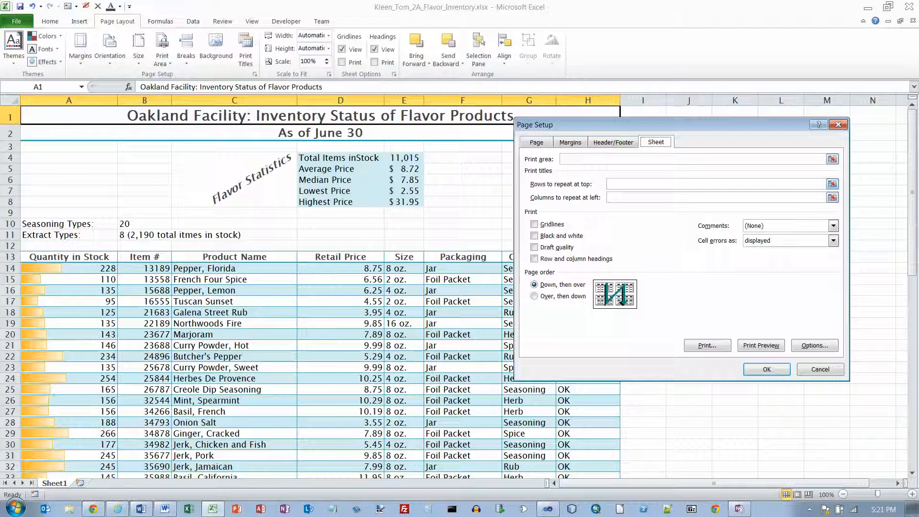
left_click(833, 184)
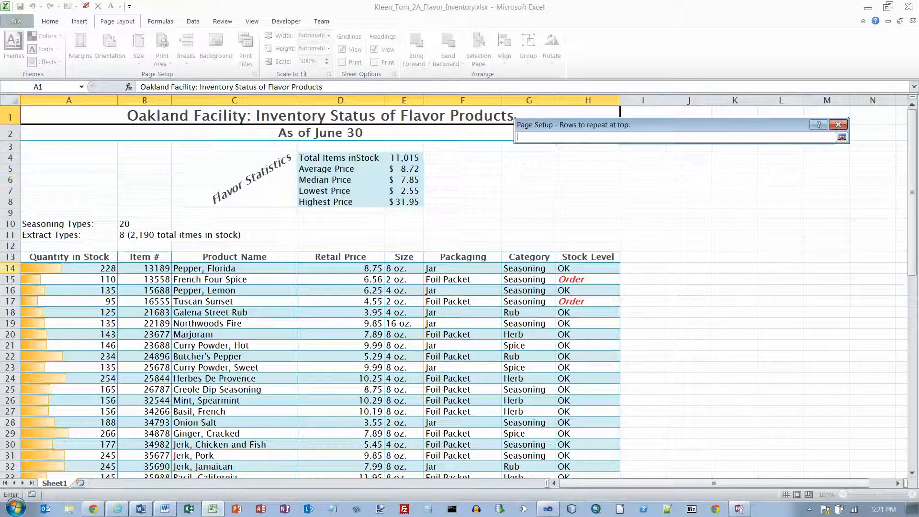
left_click(9, 257)
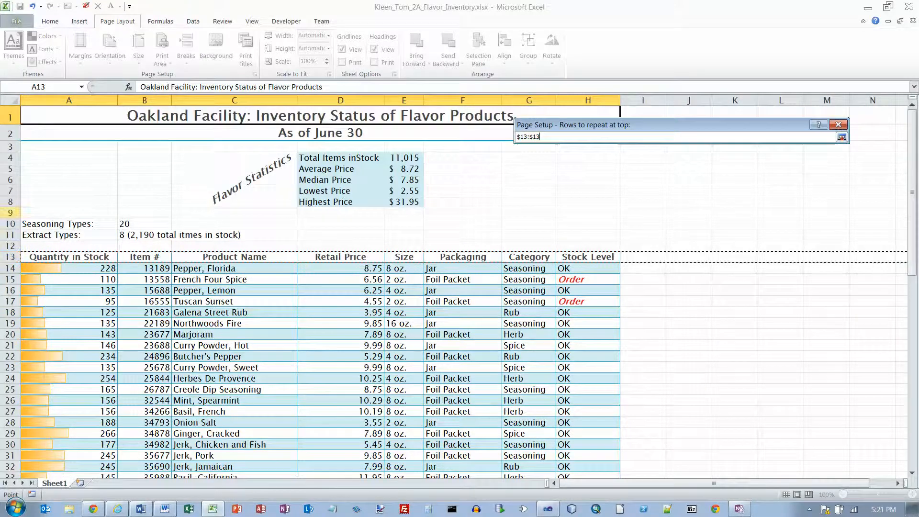
key("Return")
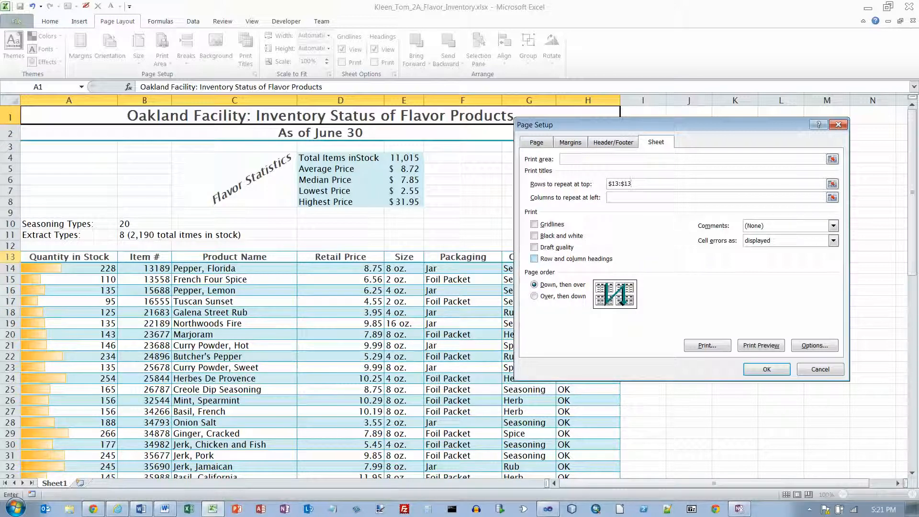
left_click(767, 369)
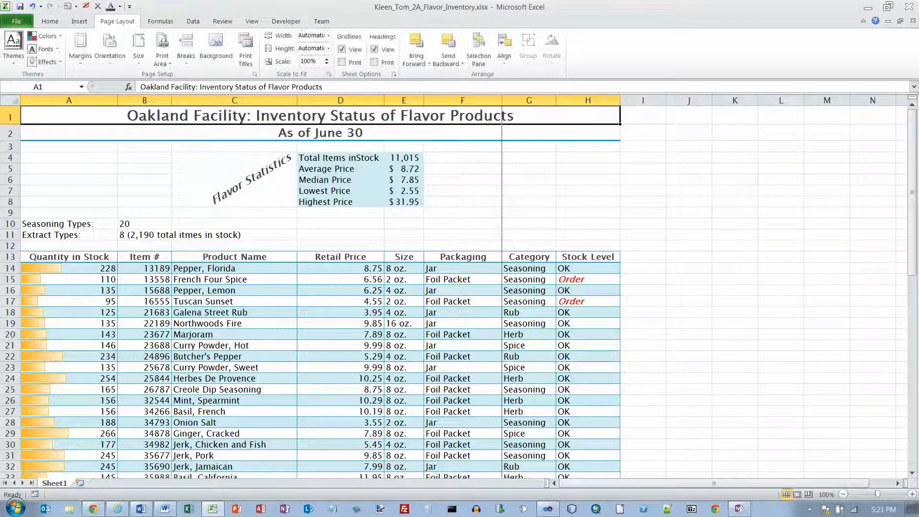
In print preview, change scaling to Fit All Columns on One Page and check page 2.
left_click(17, 21)
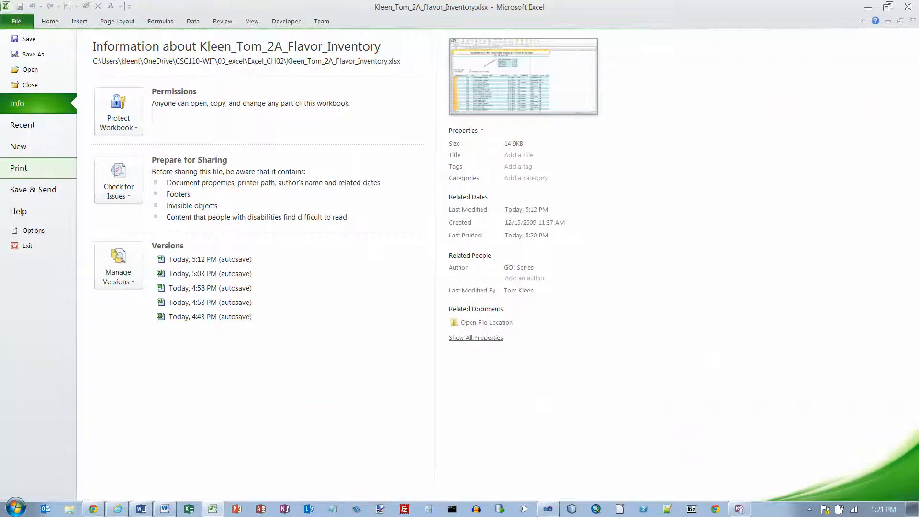
left_click(19, 168)
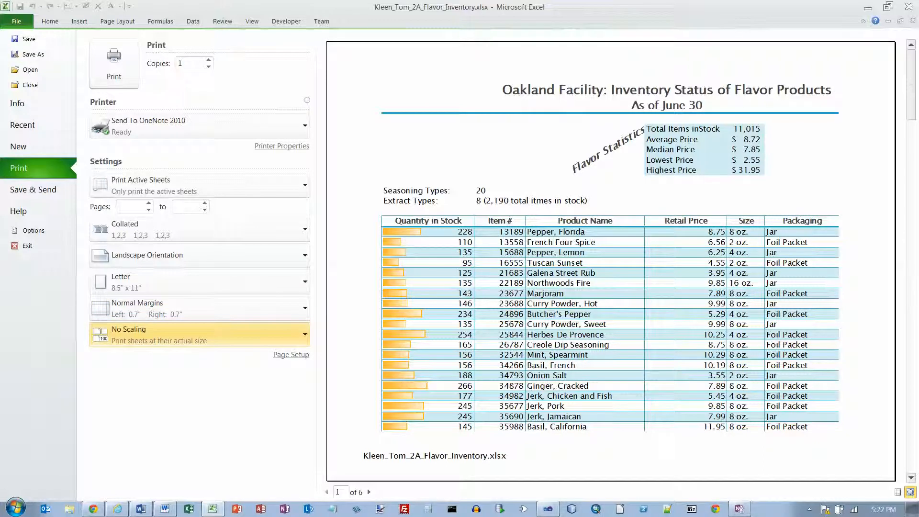
left_click(200, 335)
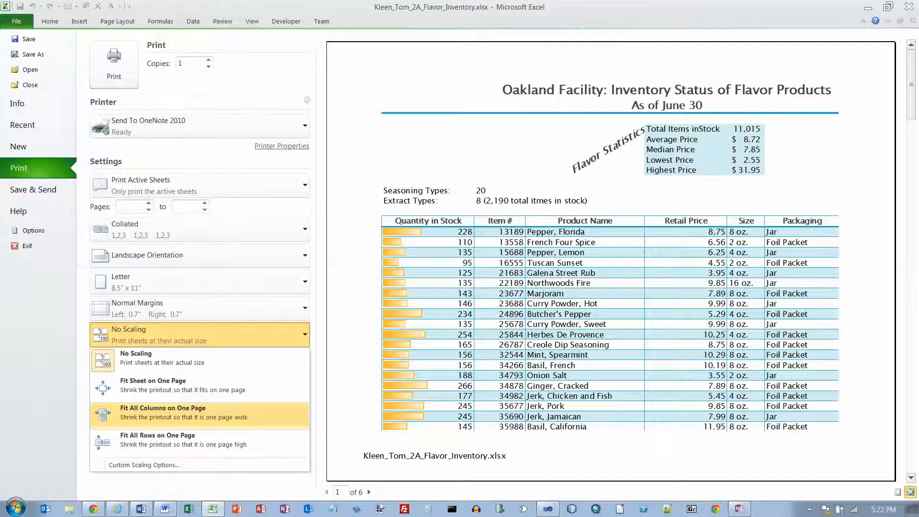
left_click(183, 413)
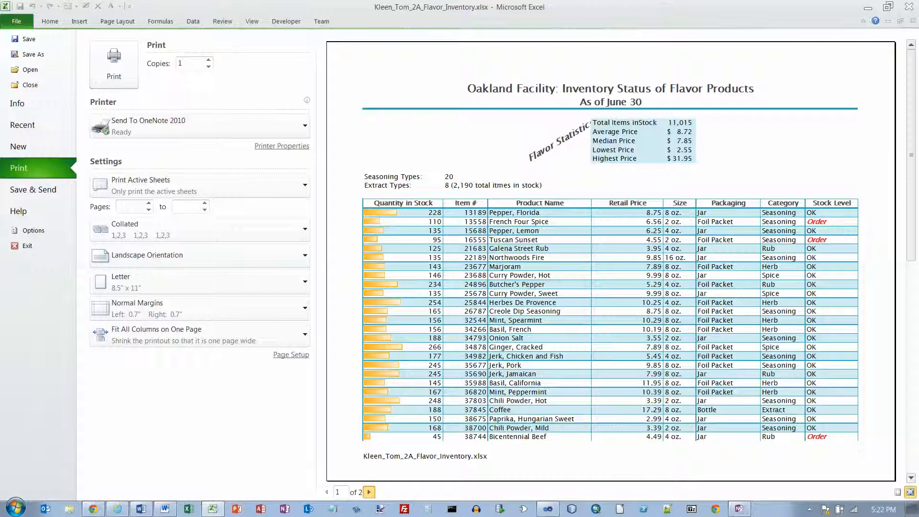
left_click(369, 492)
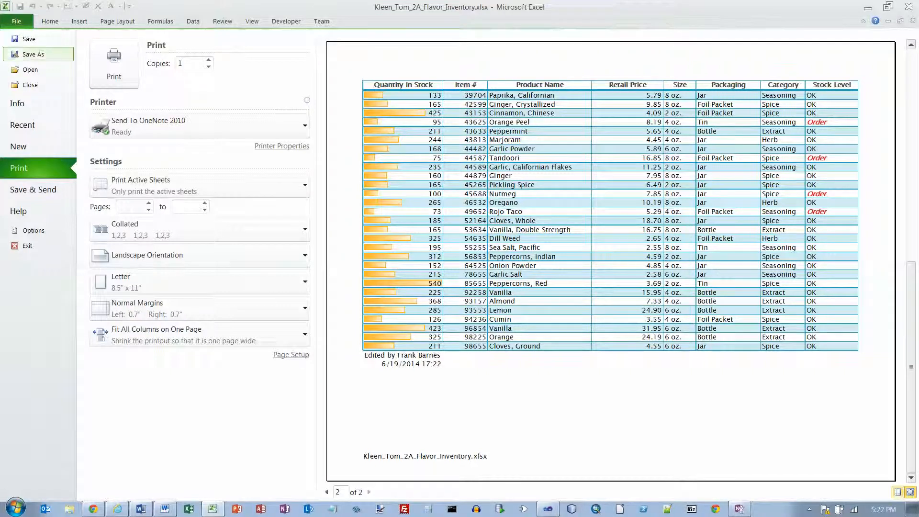
key("Escape")
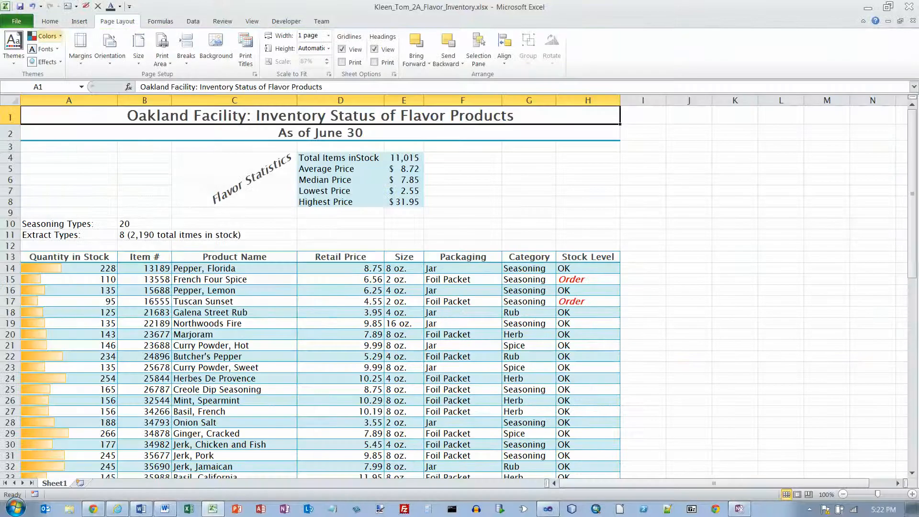